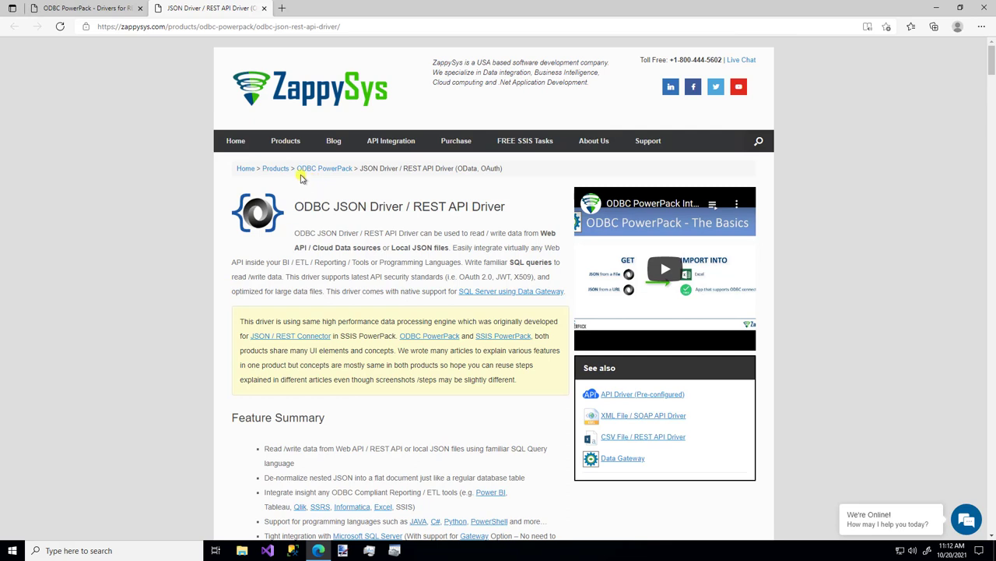
Step: Close Edge and launch ODBC Data Sources (64-bit) by searching 'odbc' in Windows
mouse_move(289, 139)
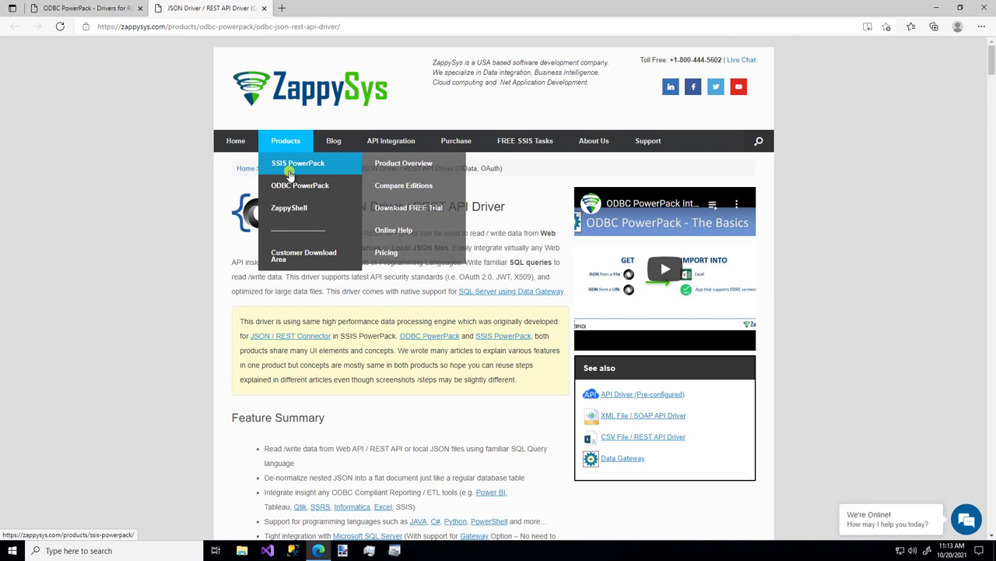
mouse_move(289, 187)
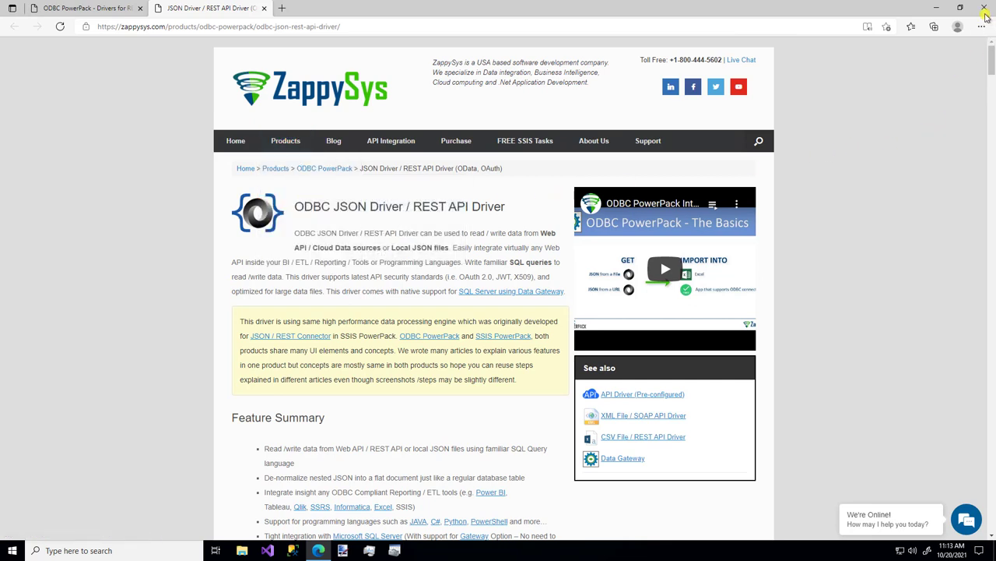
click(984, 10)
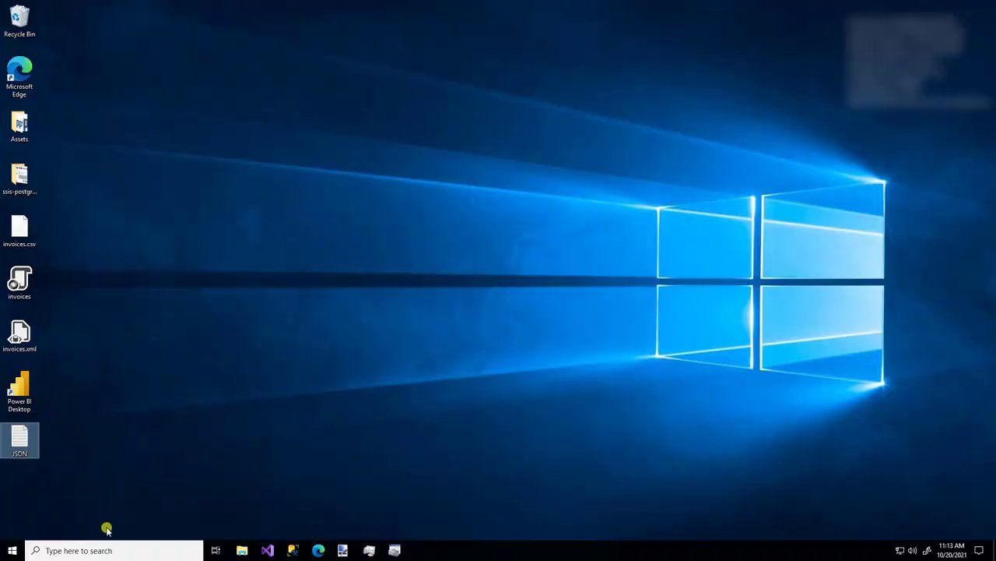
click(88, 550)
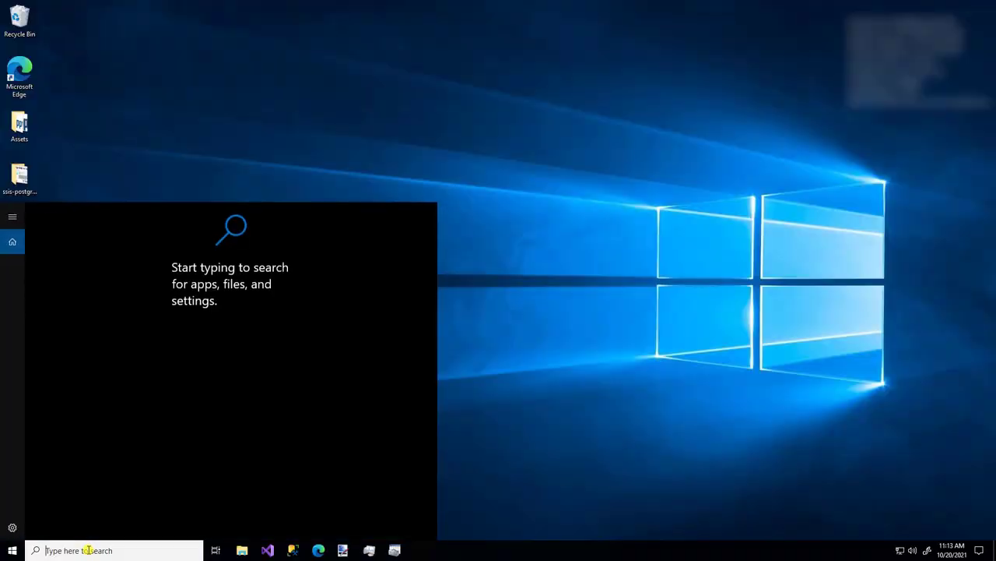
text(odbc)
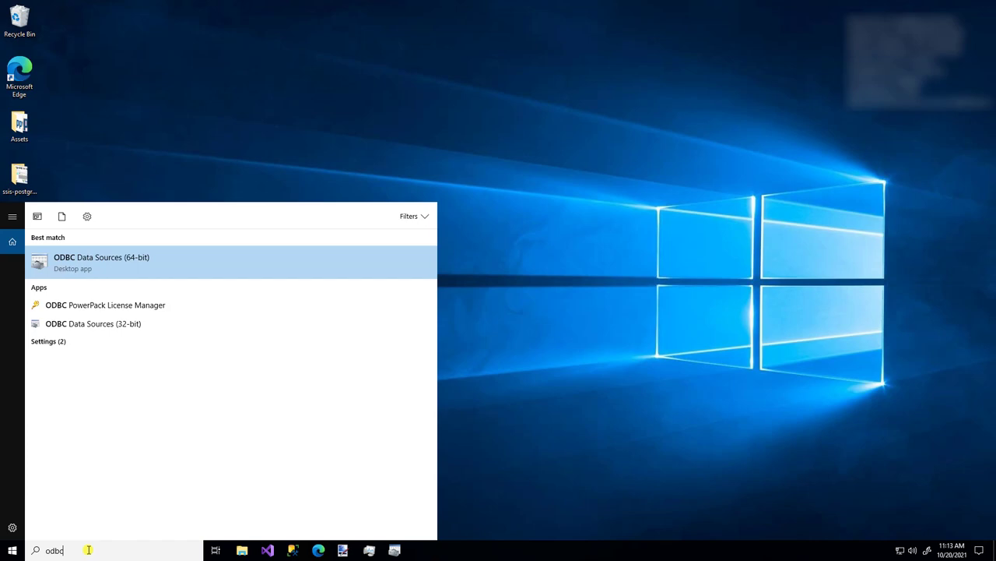
key(Return)
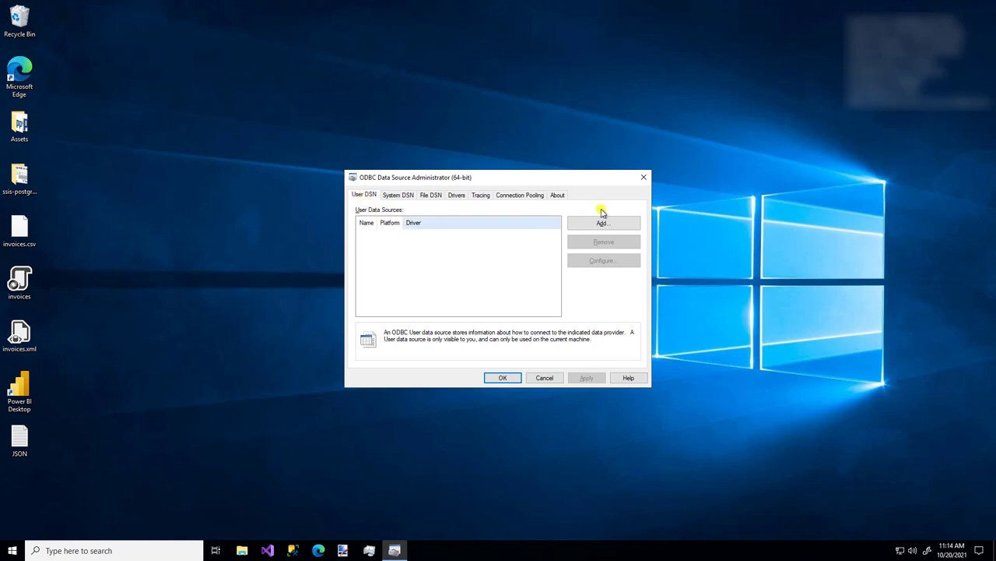
Step: Add a new user DSN and select ZappySys JSON Driver from the driver list
click(601, 224)
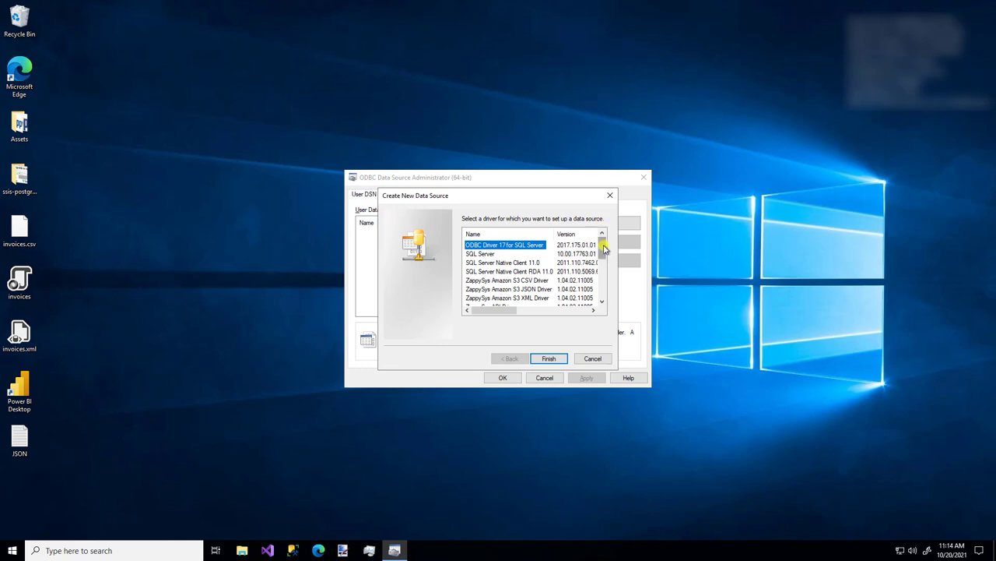
drag(604, 247, 600, 279)
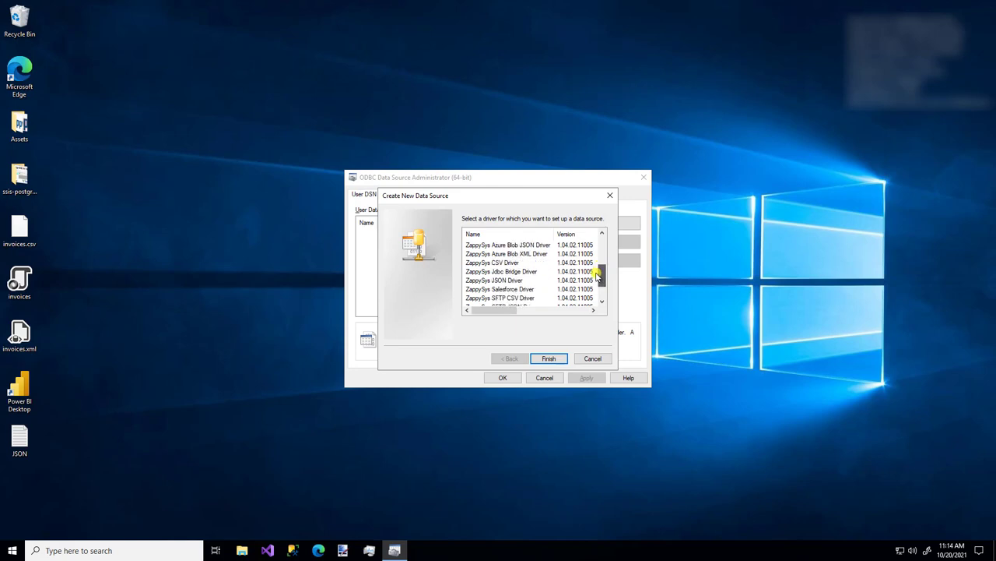
click(515, 282)
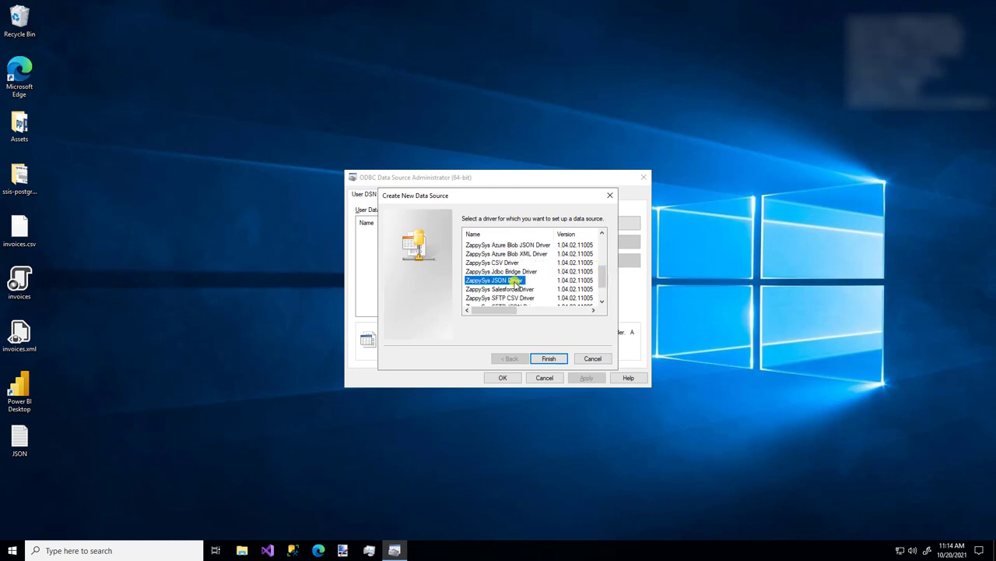
Step: Confirm the driver and name the new data source MyData
click(549, 359)
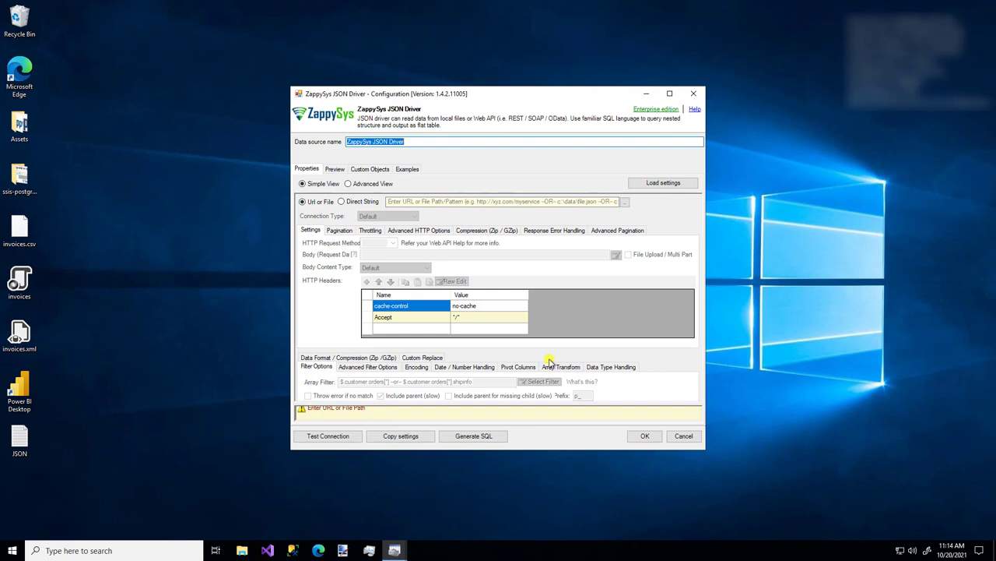
text(myDa)
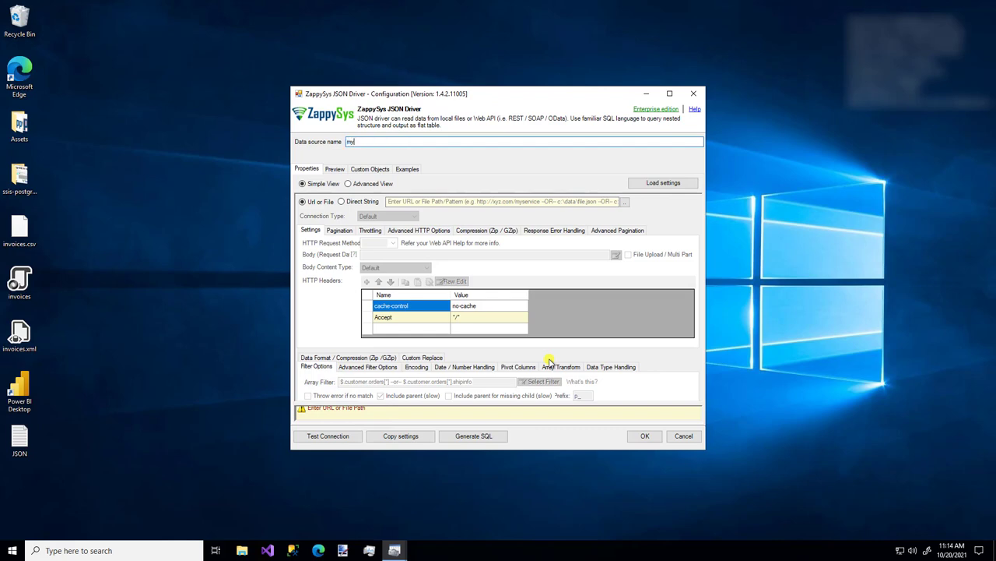
key(BackSpace)
key(BackSpace)
key(BackSpace)
key(BackSpace)
text(MyD)
text(ad)
key(BackSpace)
text(ta)
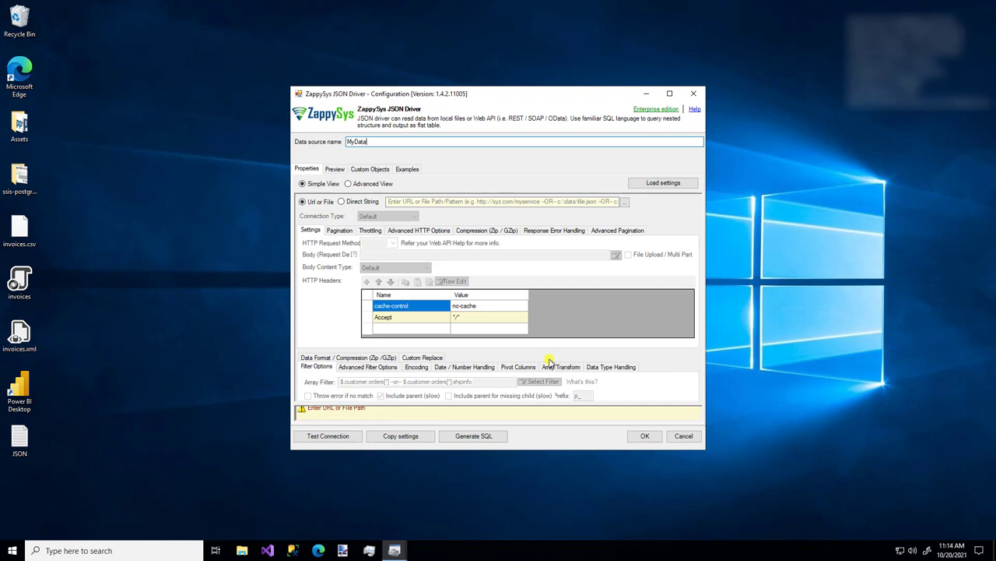
Step: Search 'Filter' in the Advanced View property grid, then return to Simple View
click(349, 185)
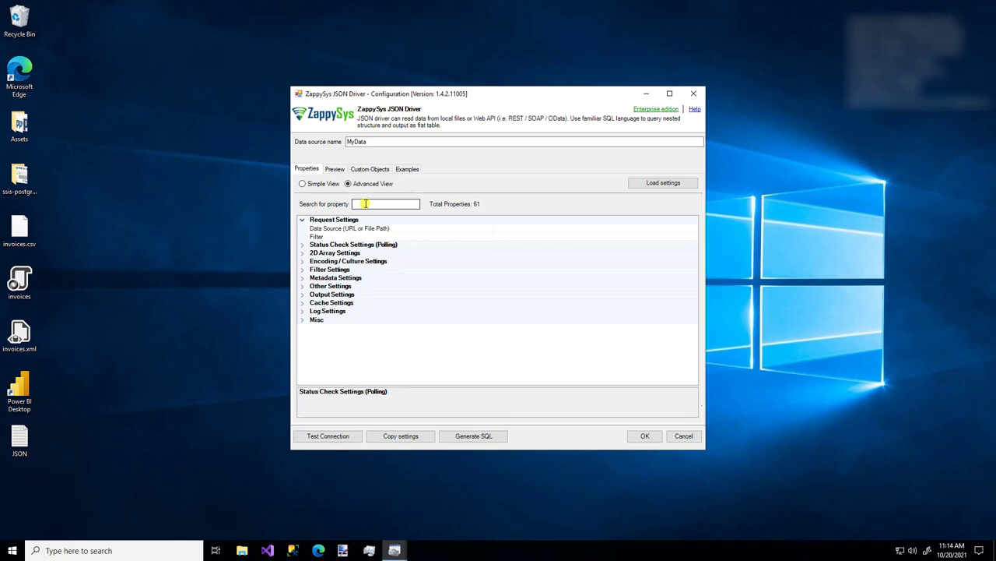
click(365, 203)
text(Filter)
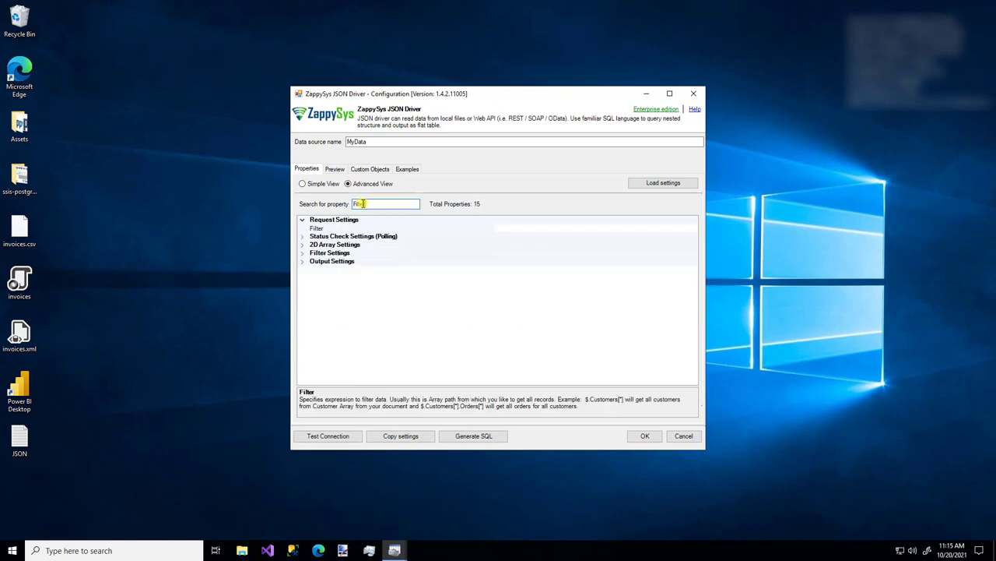
click(304, 184)
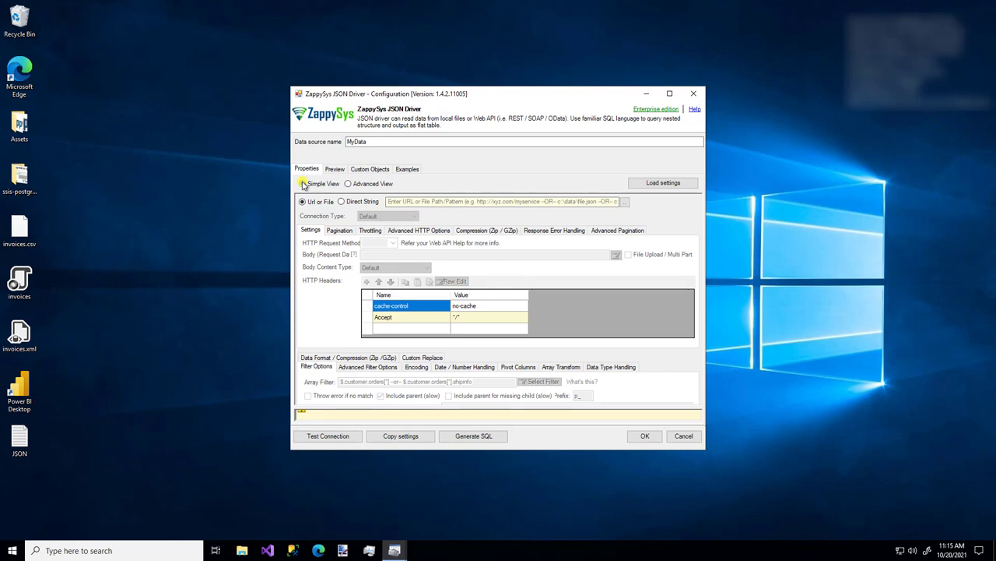
Step: Enter the local path c:\data\large_file_10k.json in the Url or File box
click(421, 200)
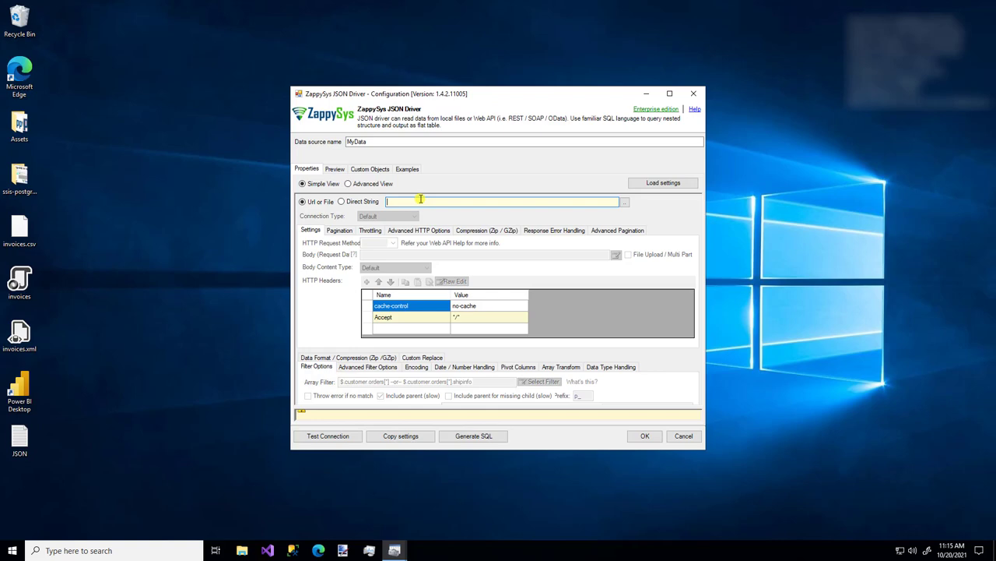
text(c:)
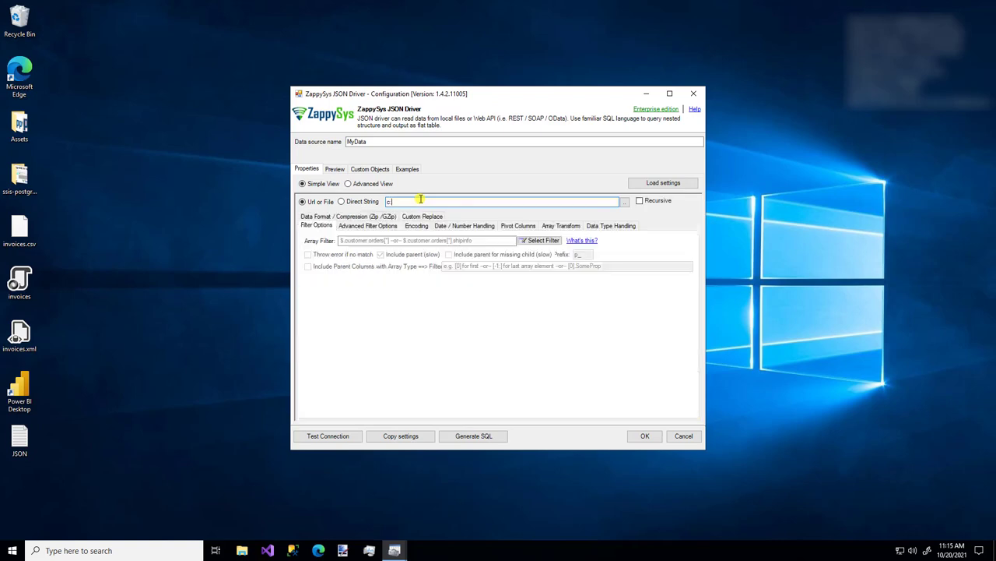
text(\data\)
key(Down)
key(Down)
key(Down)
key(Down)
key(Down)
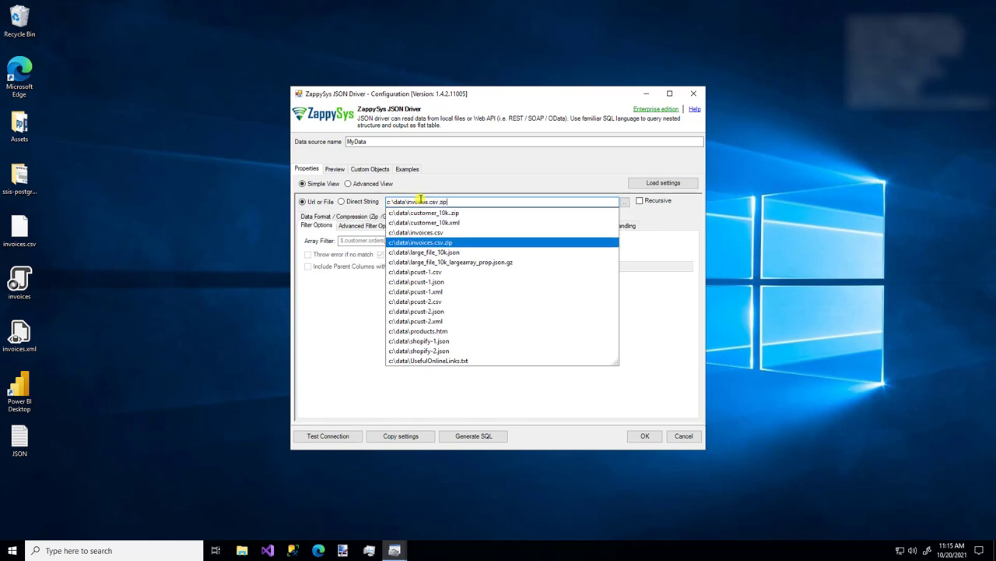
key(Return)
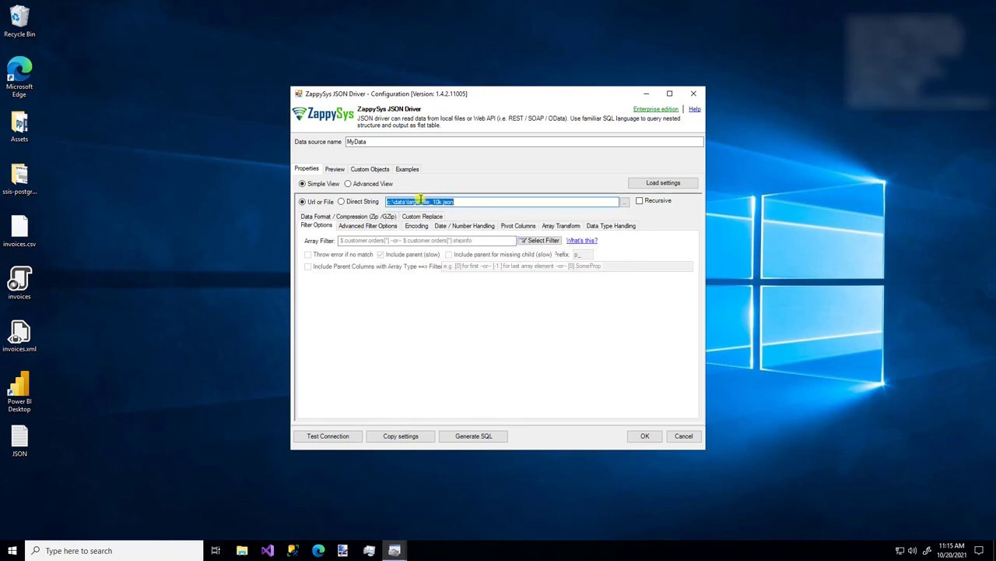
Step: Replace the local path with the Northwind OData Customers URL using $format=json
click(441, 201)
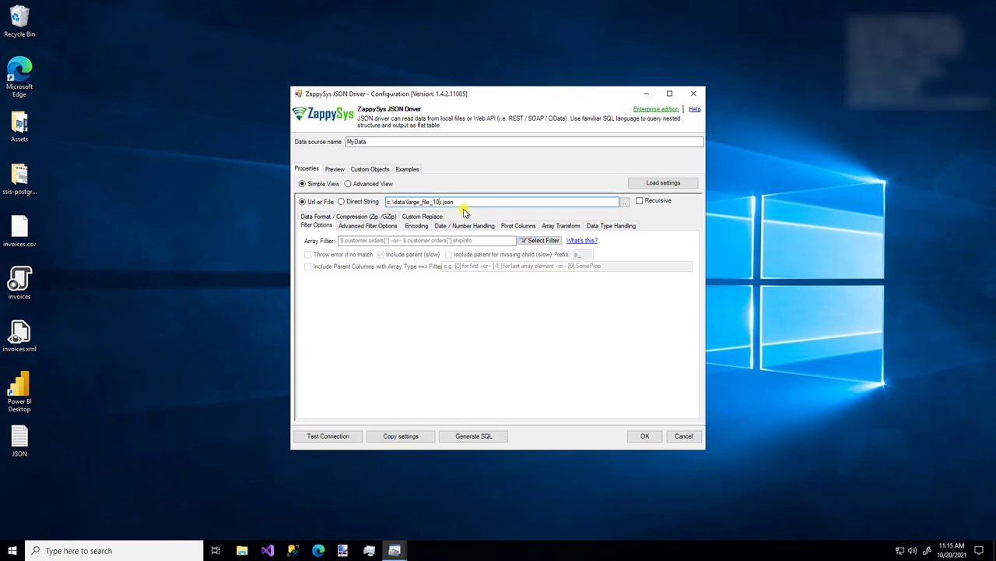
text(*)
double_click(460, 201)
key(BackSpace)
key(BackSpace)
key(BackSpace)
key(BackSpace)
key(BackSpace)
key(BackSpace)
key(BackSpace)
key(BackSpace)
key(BackSpace)
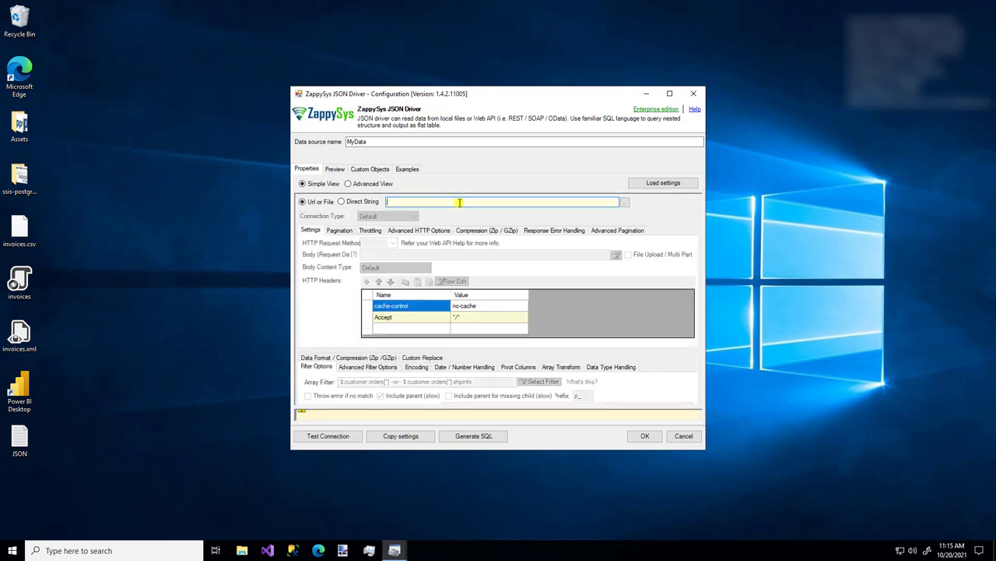
text(https://services.odata.org/V3/Northwind/Northwind.svc/Customers?$format=json)
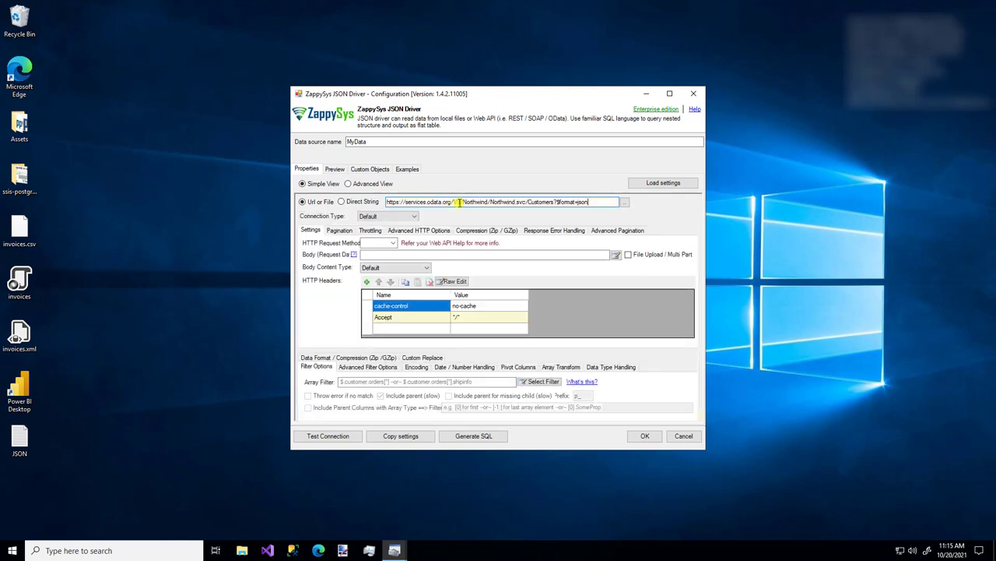
click(416, 219)
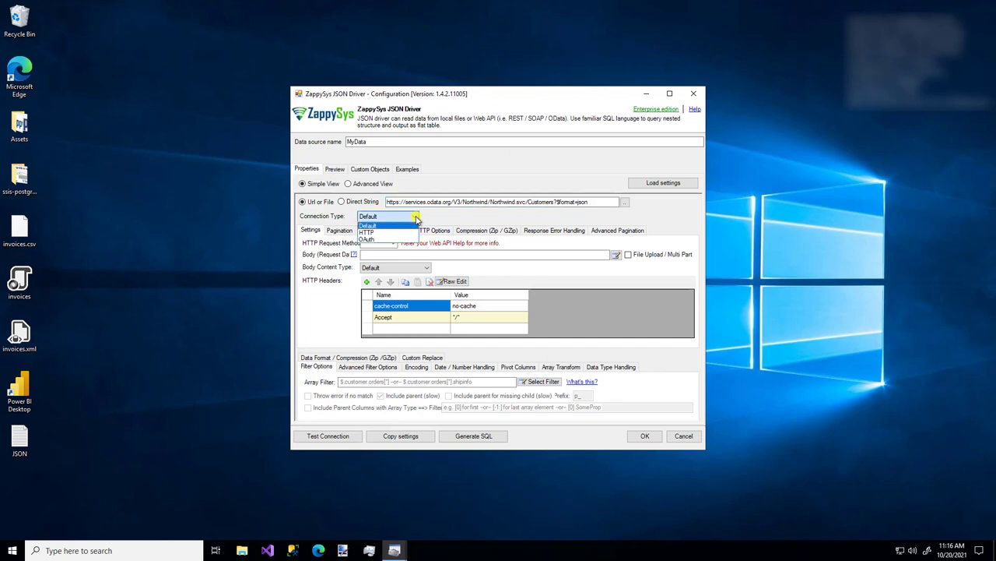
click(380, 233)
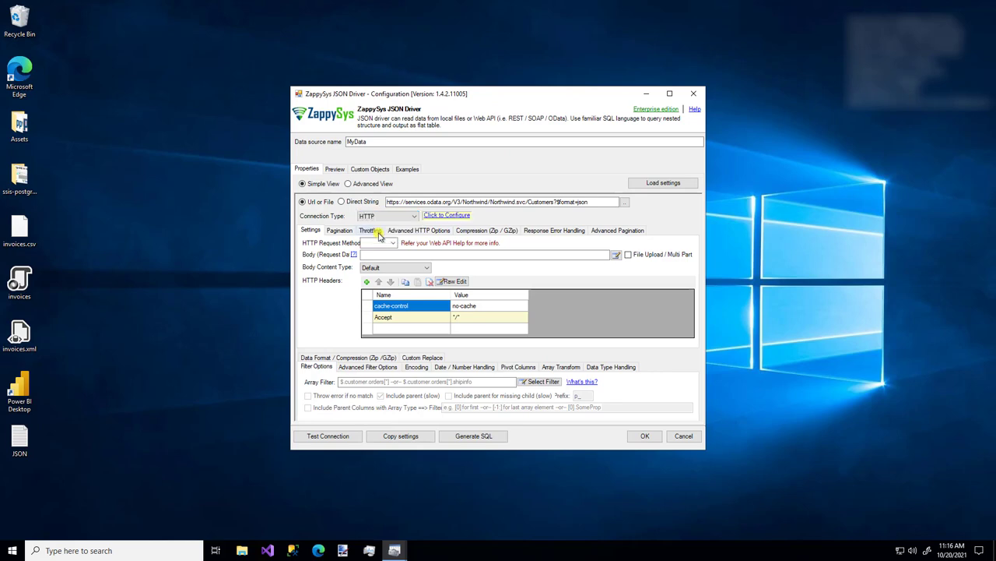
click(446, 216)
click(273, 176)
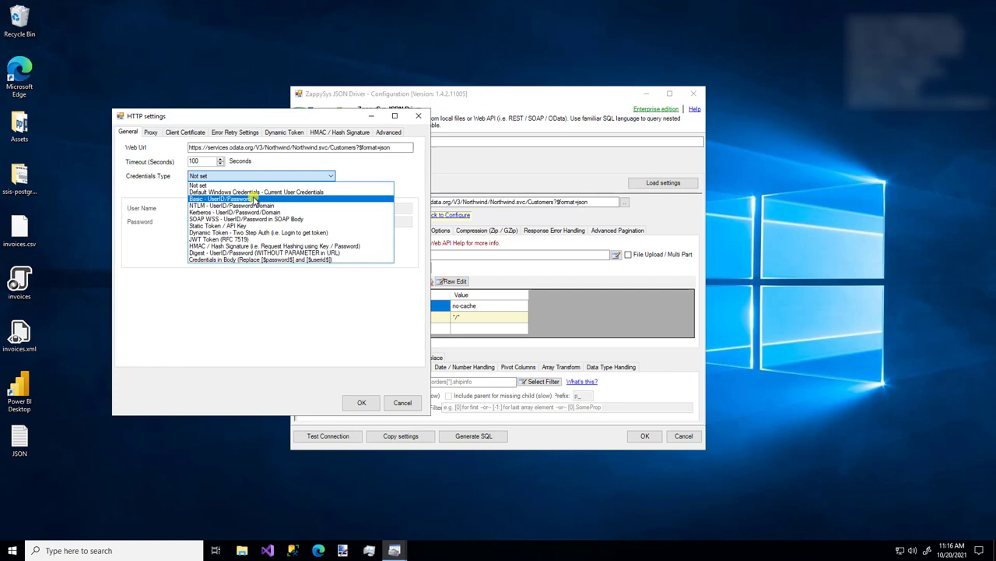
click(244, 233)
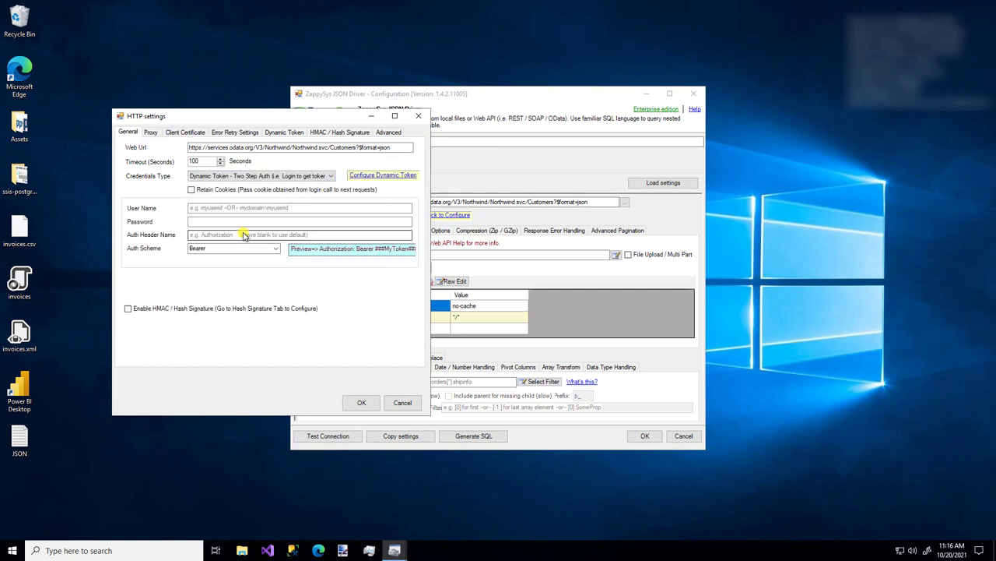
click(402, 401)
click(387, 216)
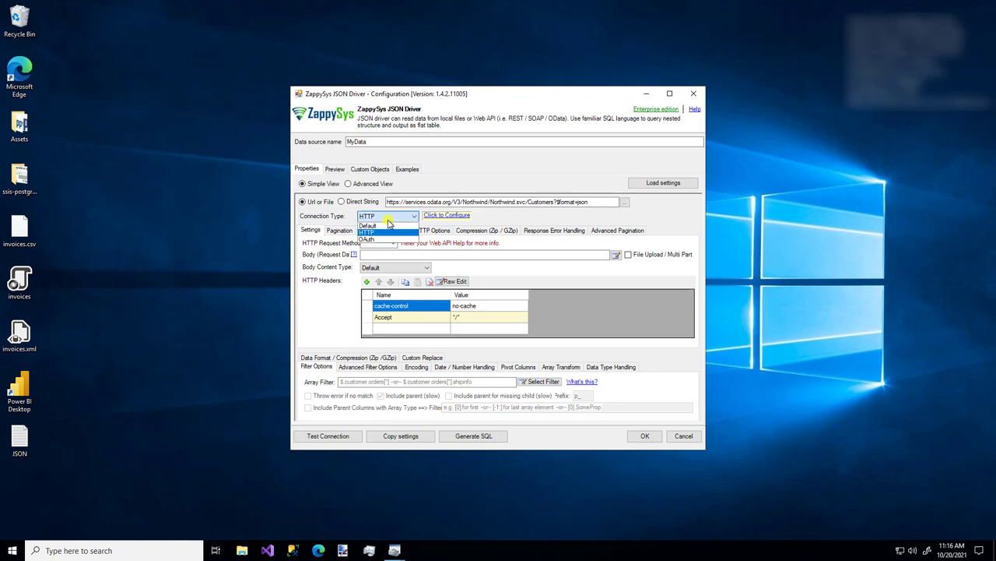
click(383, 239)
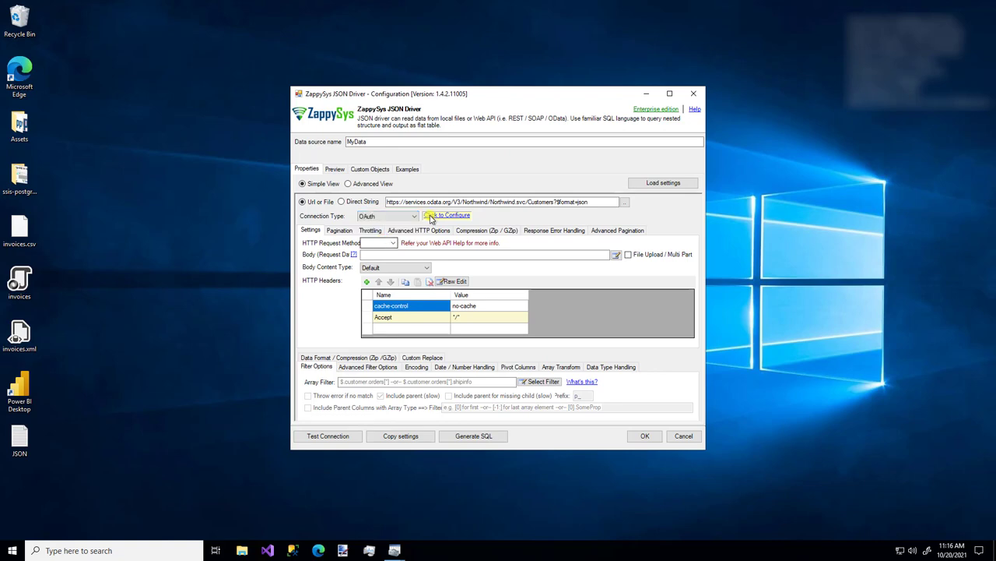
click(442, 216)
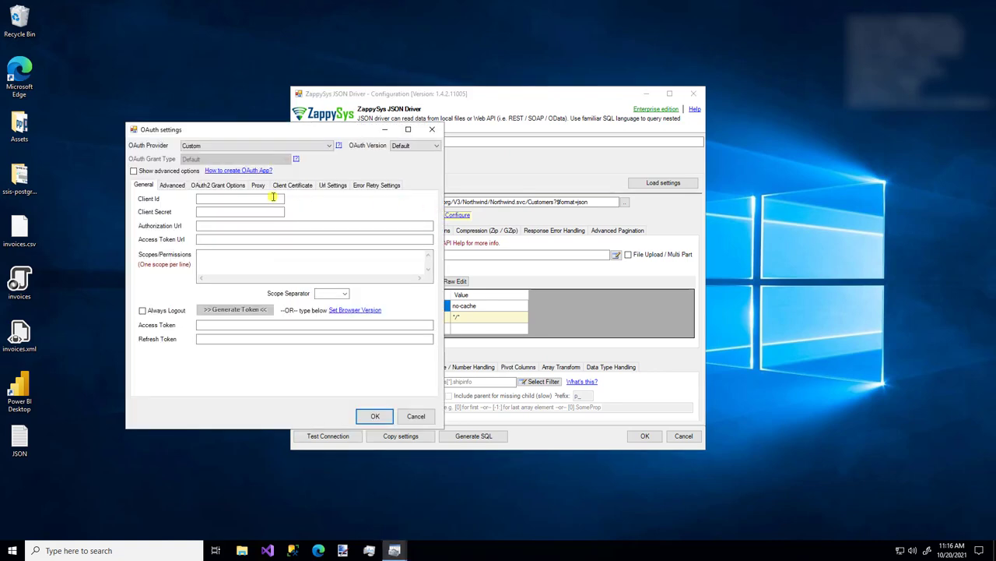
click(415, 416)
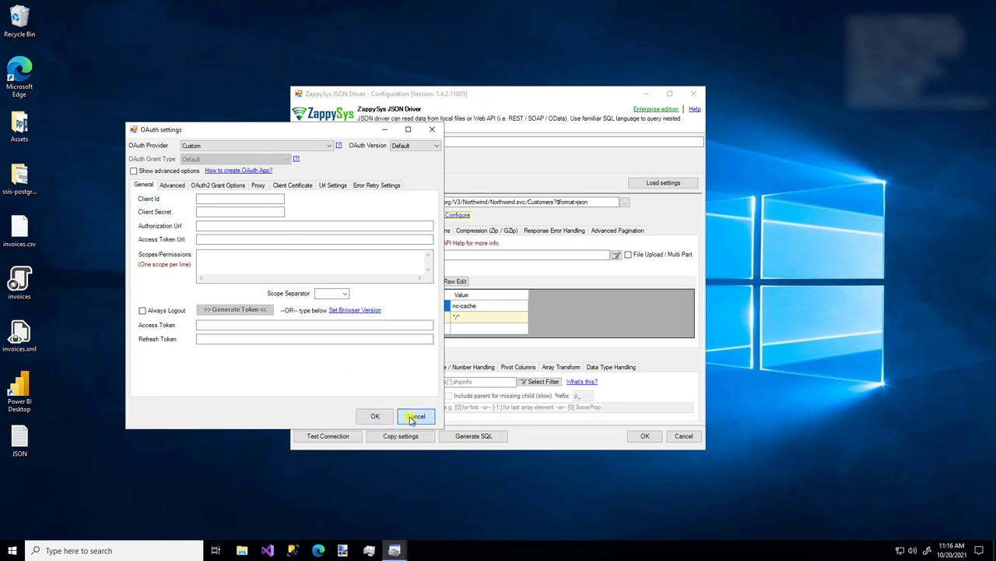
click(384, 216)
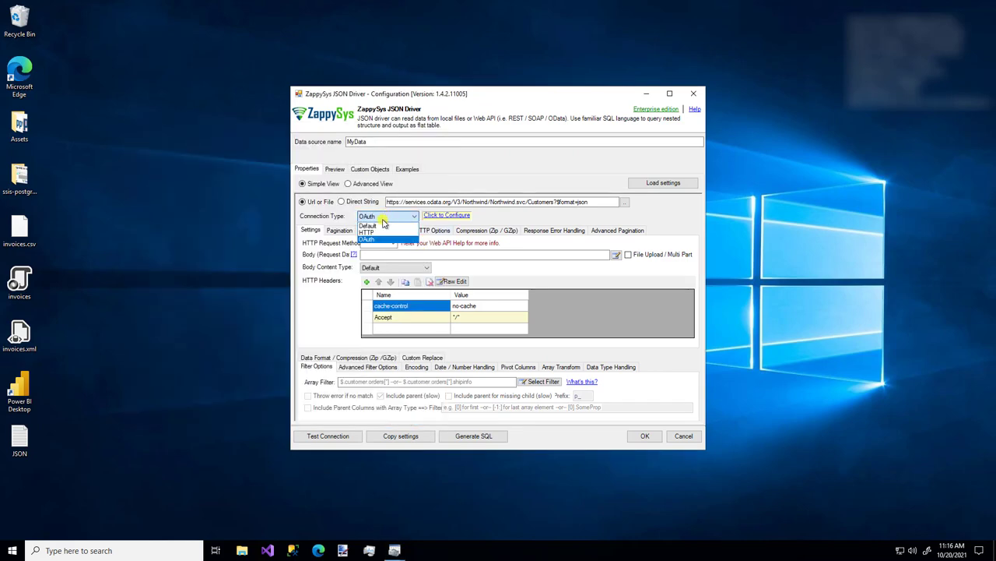
click(375, 225)
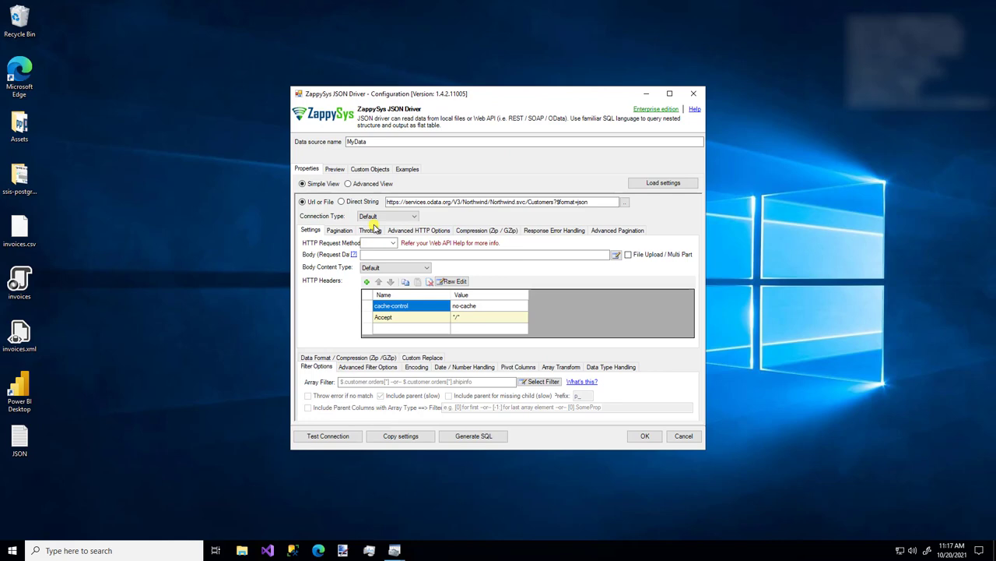
click(388, 243)
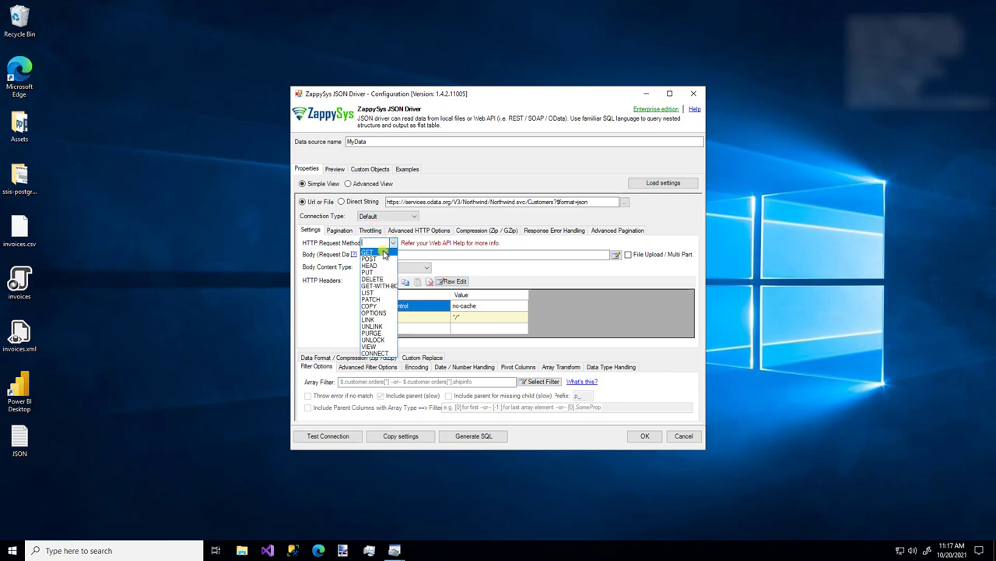
click(382, 253)
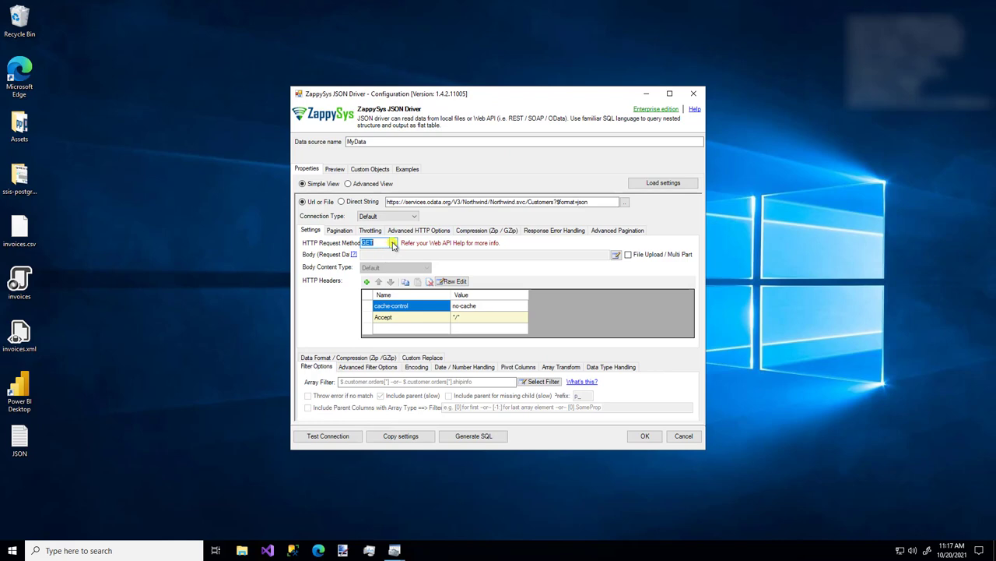
click(392, 242)
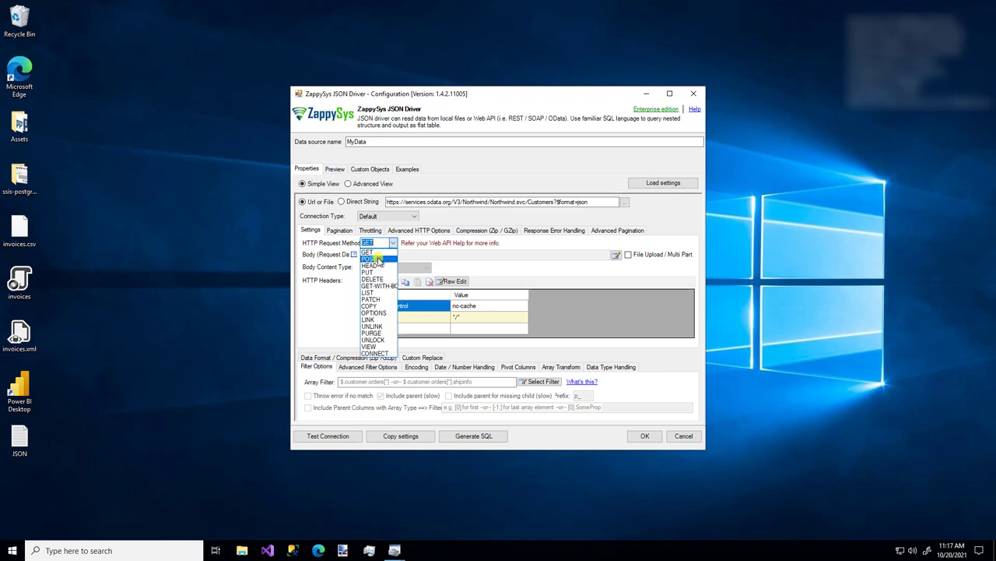
click(377, 259)
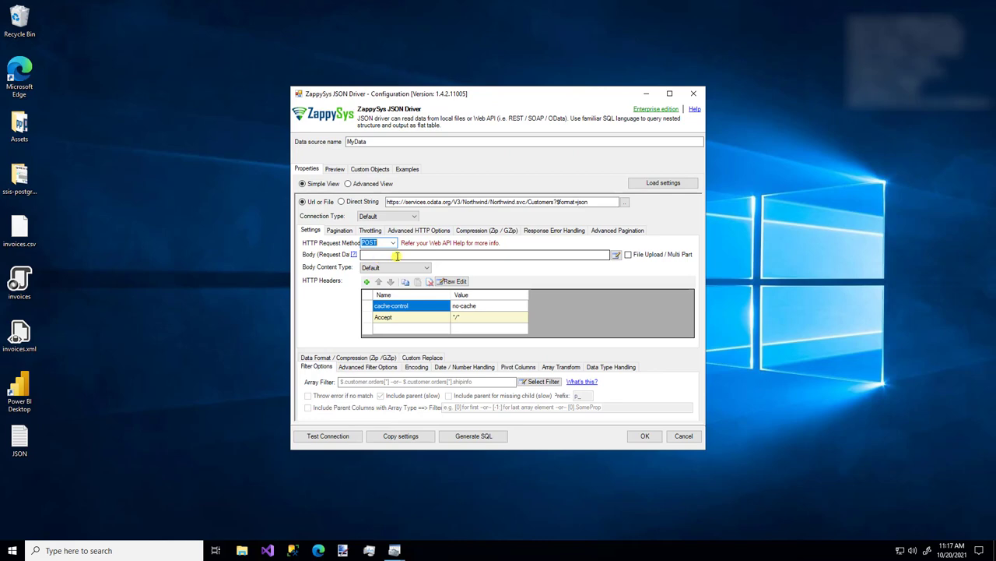
click(616, 257)
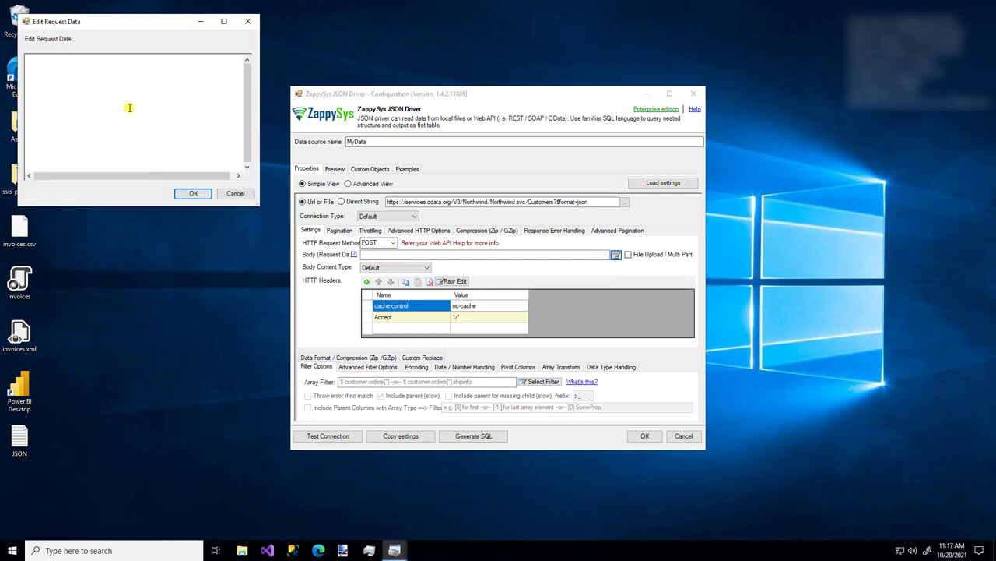
click(236, 195)
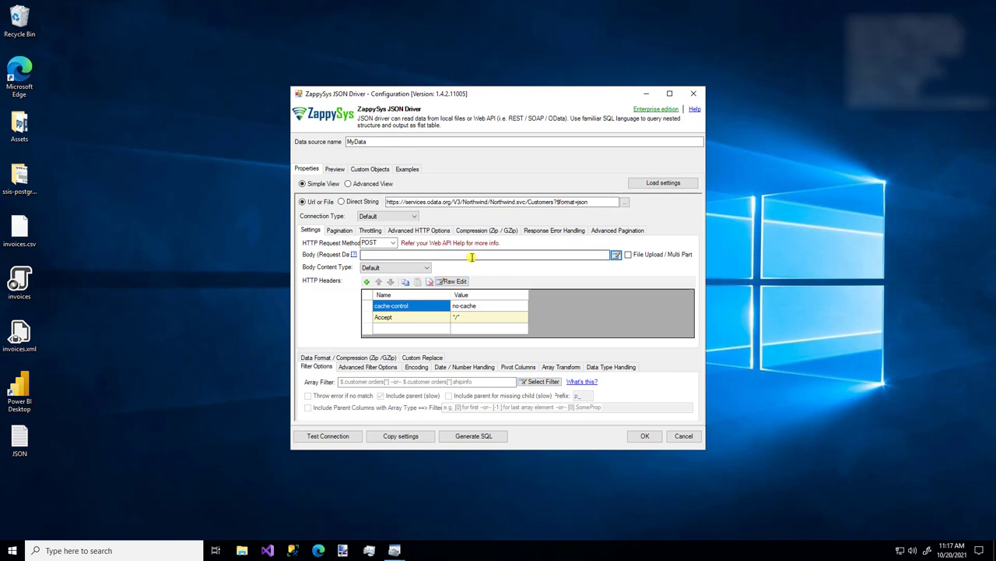
click(455, 280)
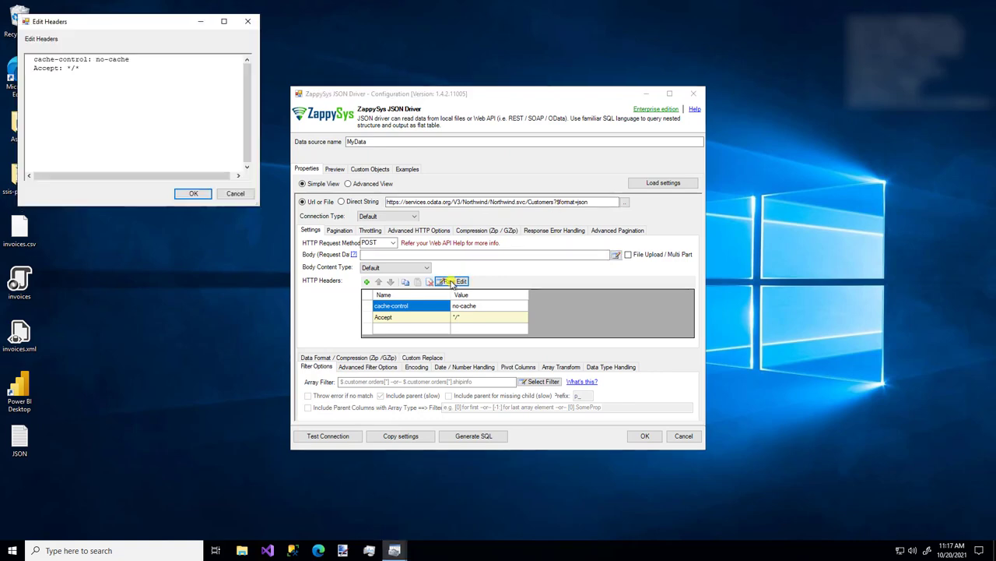
click(234, 194)
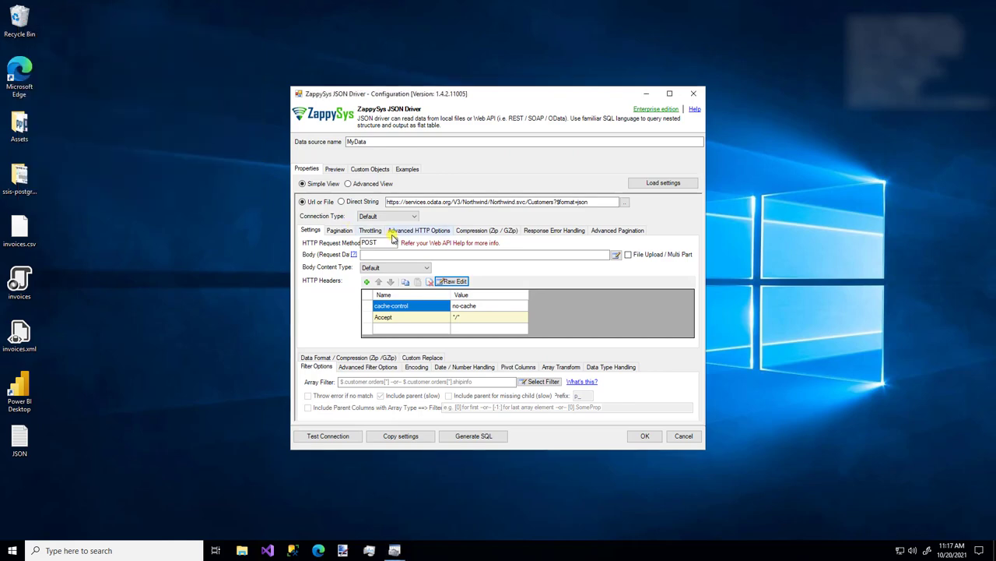
click(393, 243)
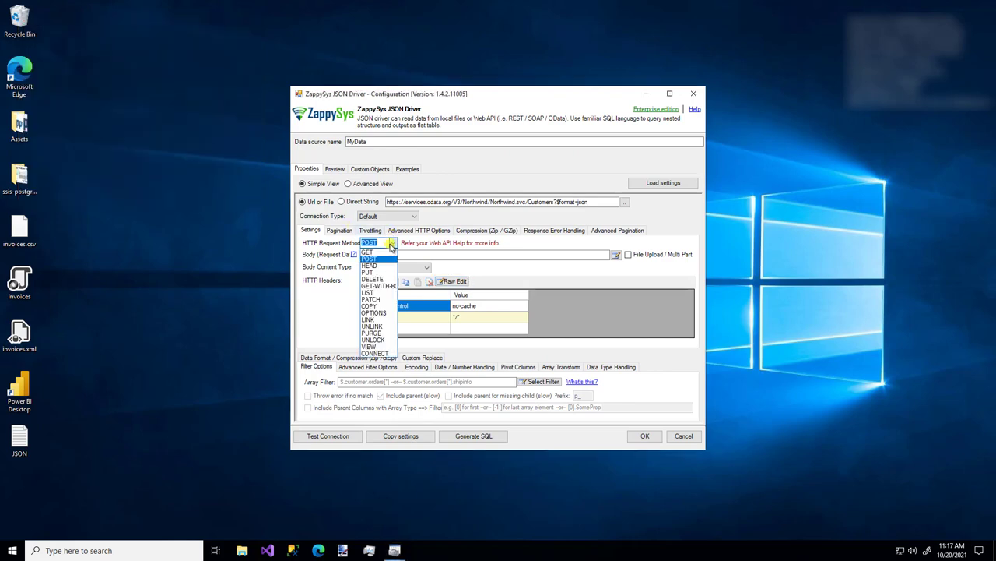
click(372, 251)
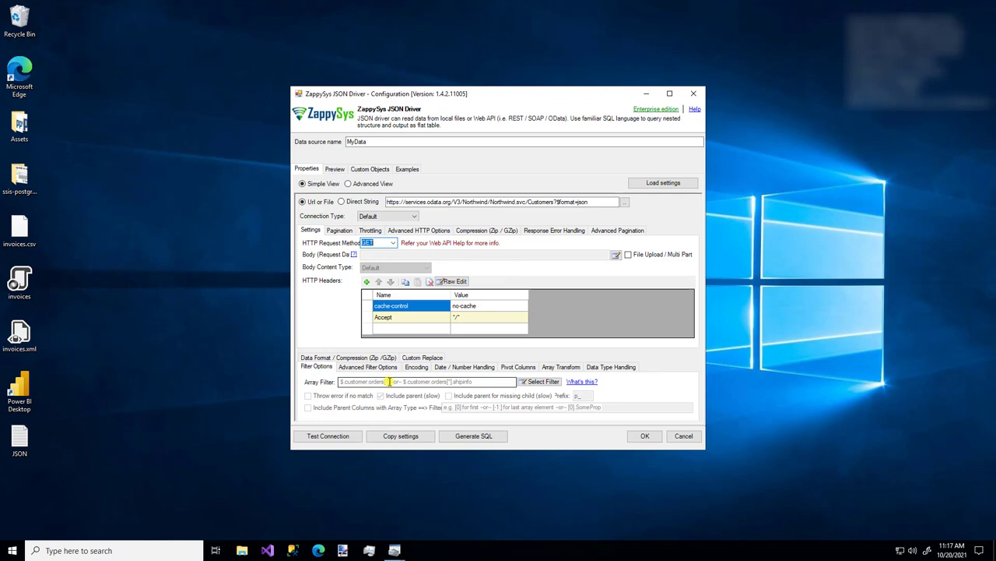
Step: Pick the 'value' node in Select Filter Path, setting the array filter to $.value[*]
click(537, 381)
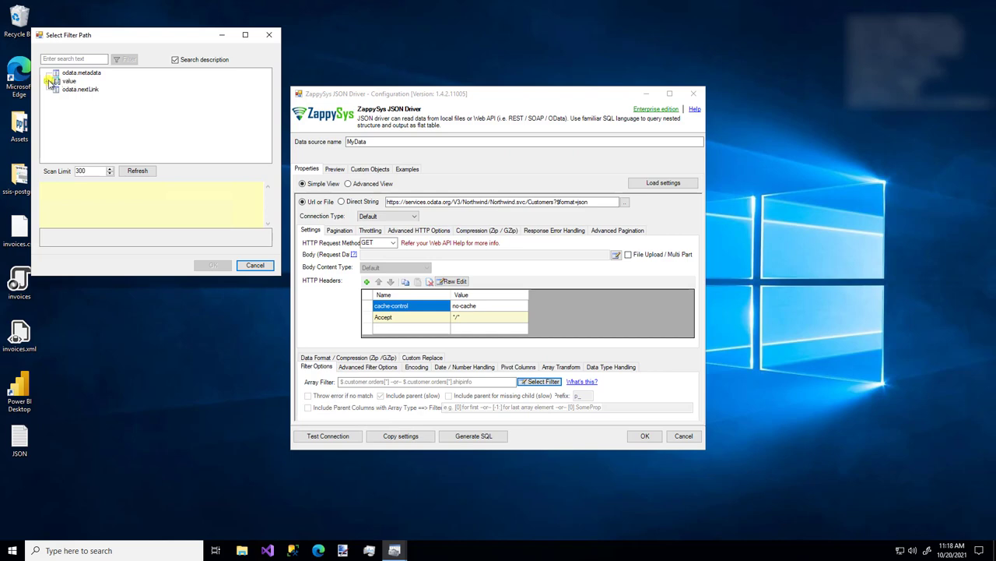
click(47, 81)
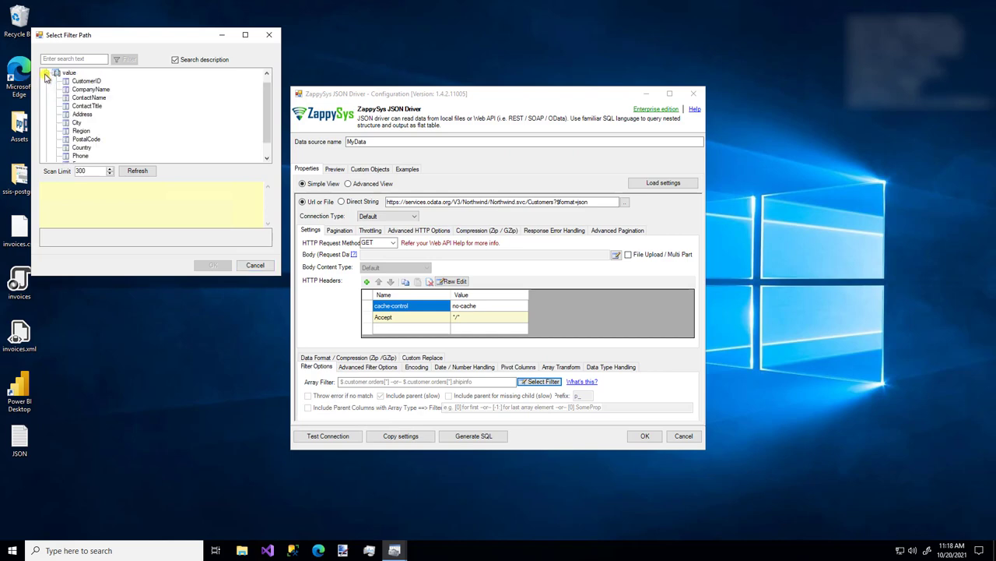
click(46, 73)
click(69, 81)
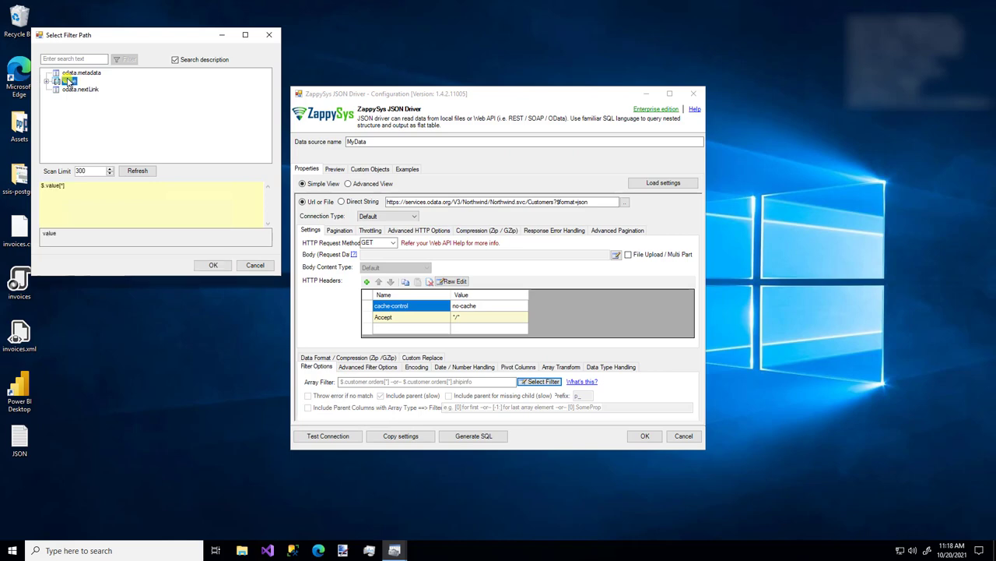
click(213, 266)
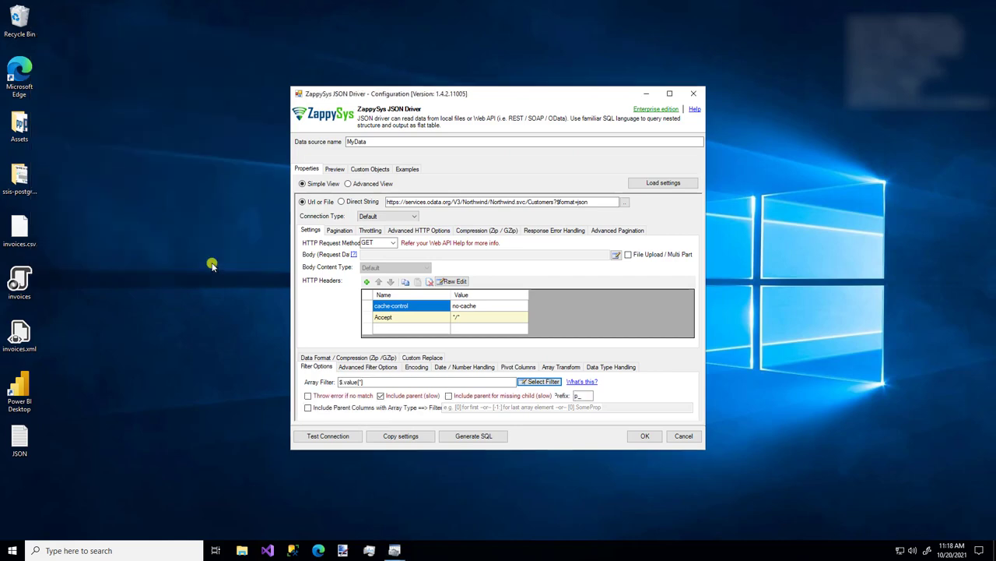
click(333, 438)
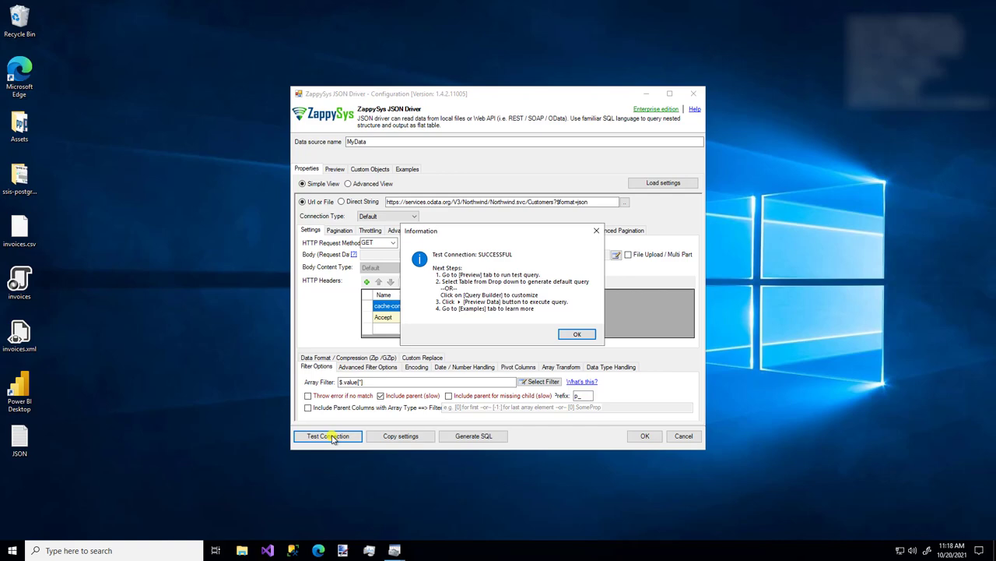
click(578, 335)
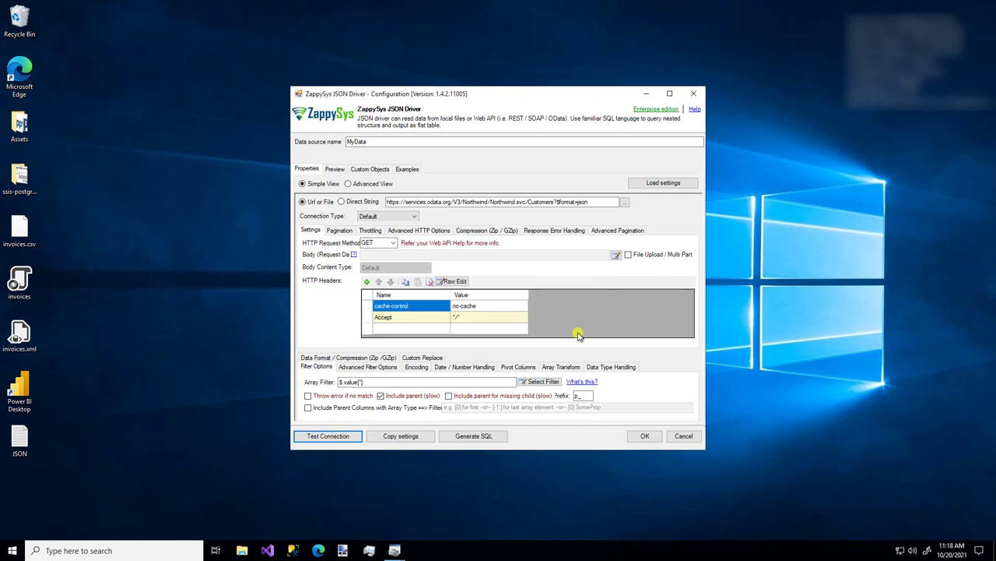
click(489, 439)
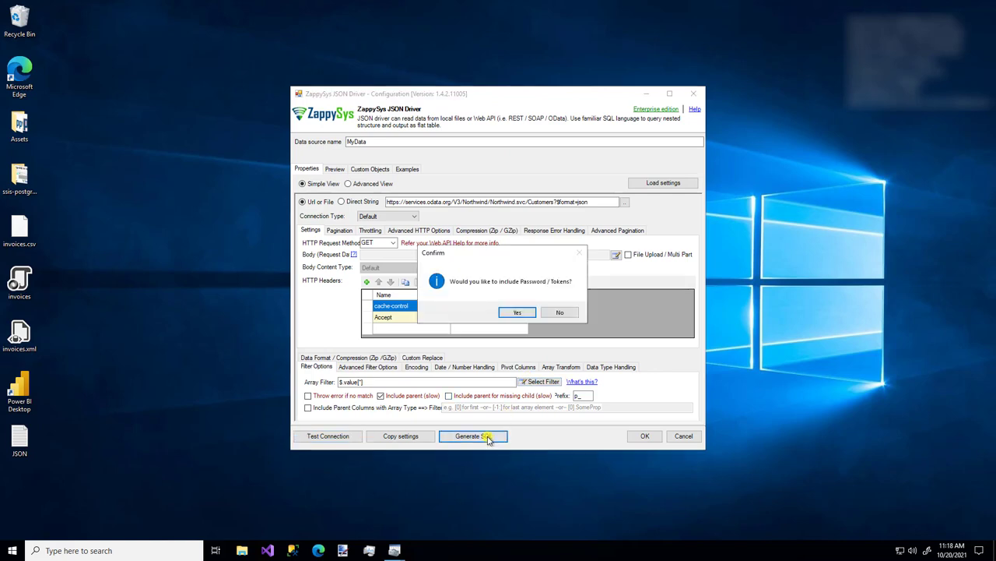
click(518, 314)
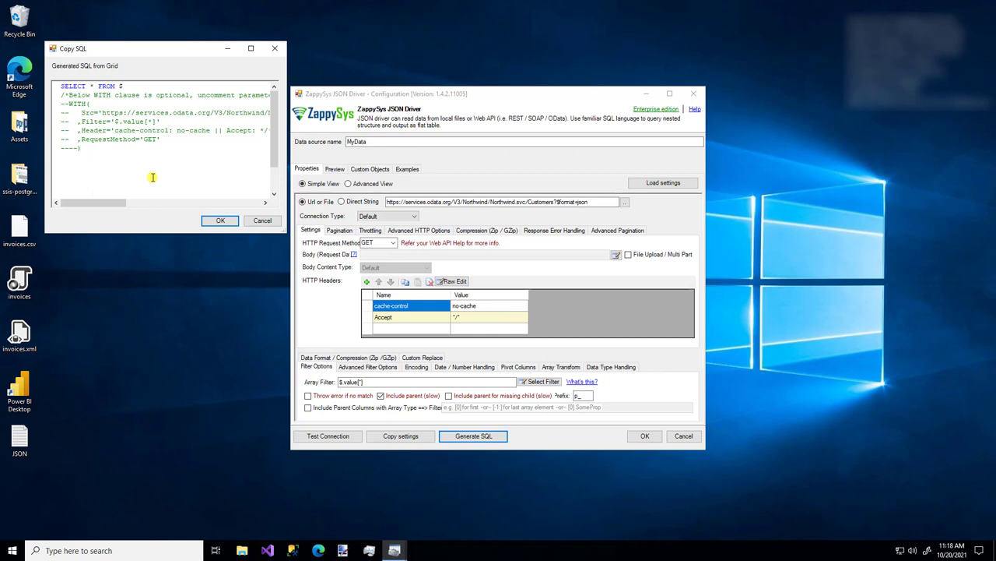
click(262, 221)
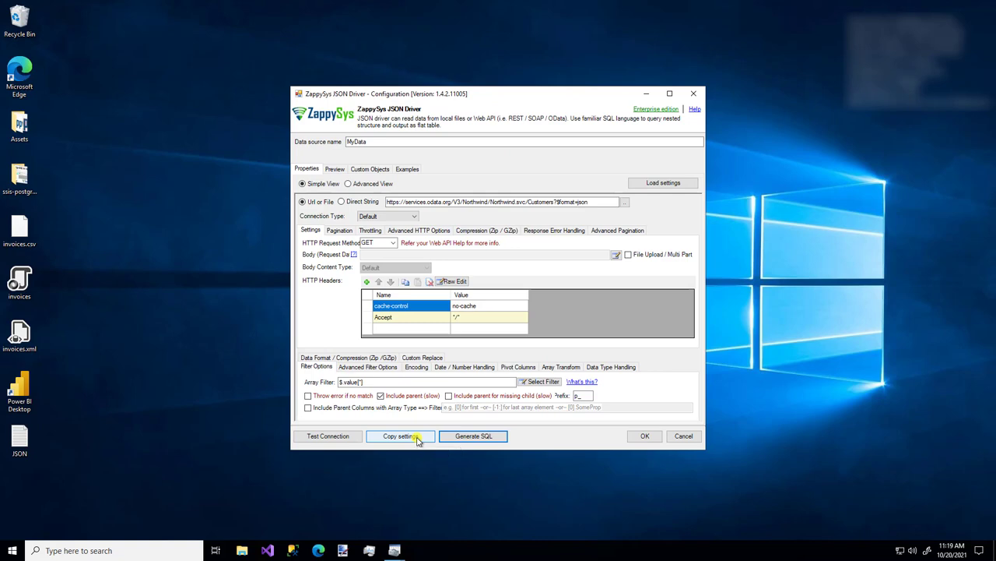
Step: Copy the connection string via Copy settings and dismiss the clipboard confirmation
click(417, 439)
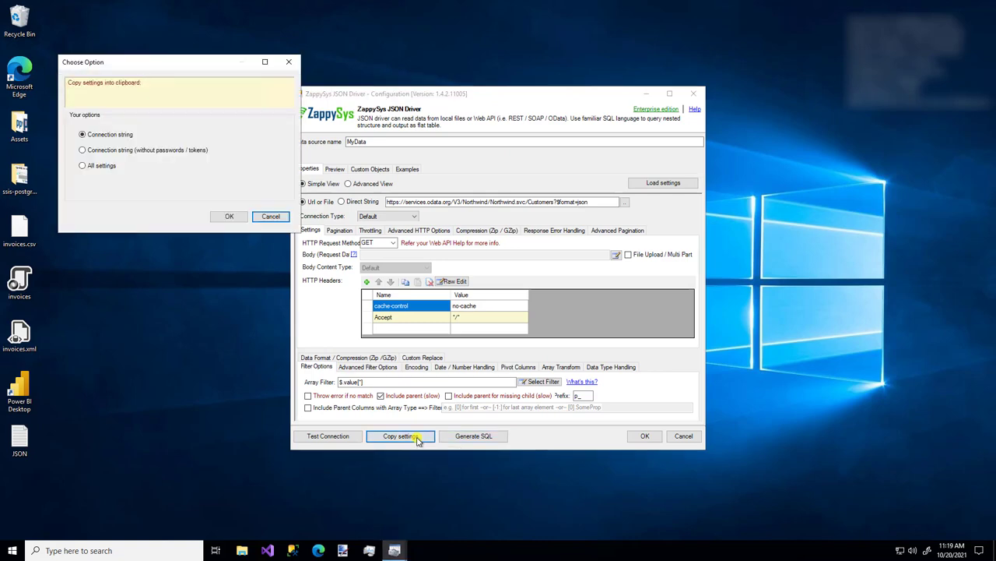
click(229, 216)
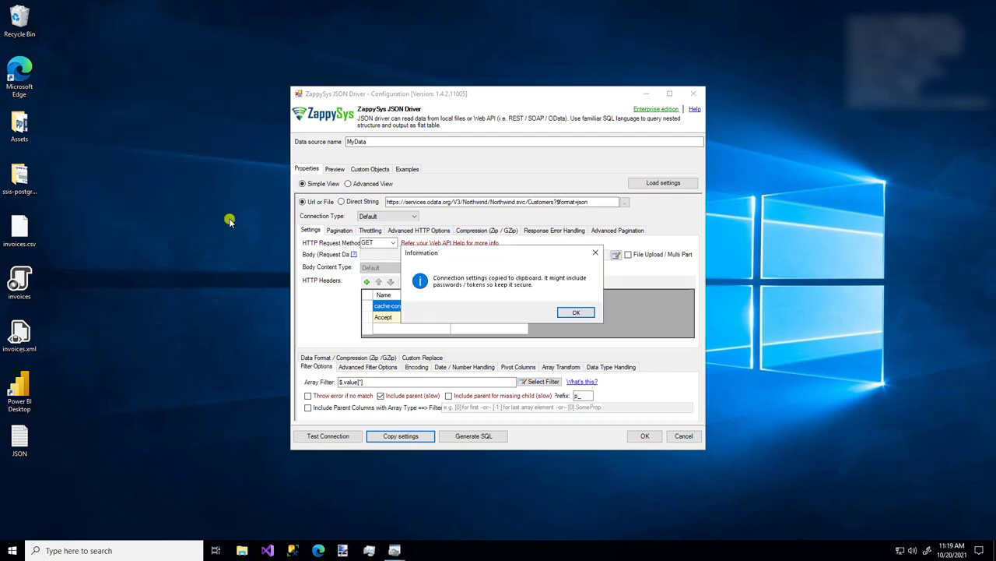
click(580, 314)
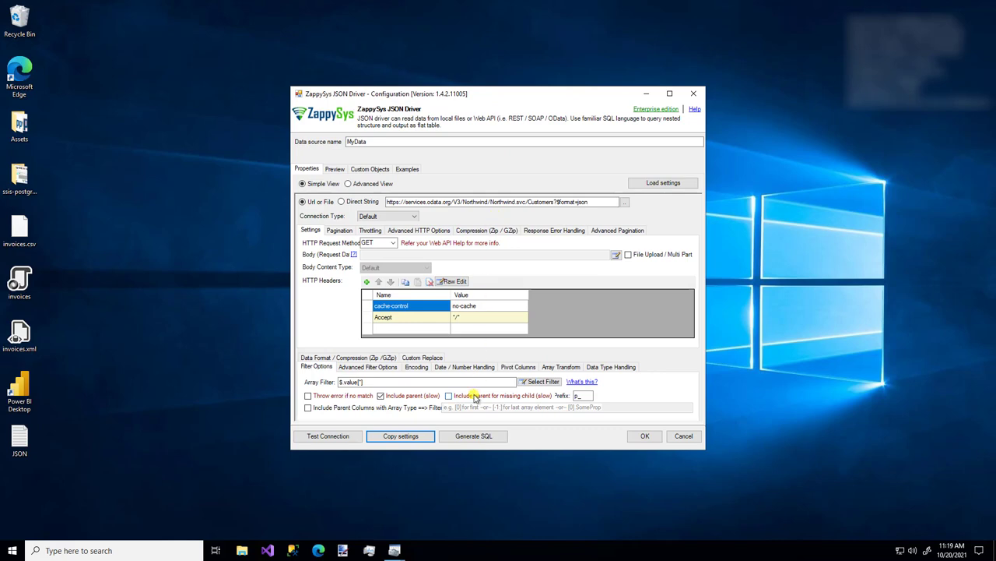
click(477, 436)
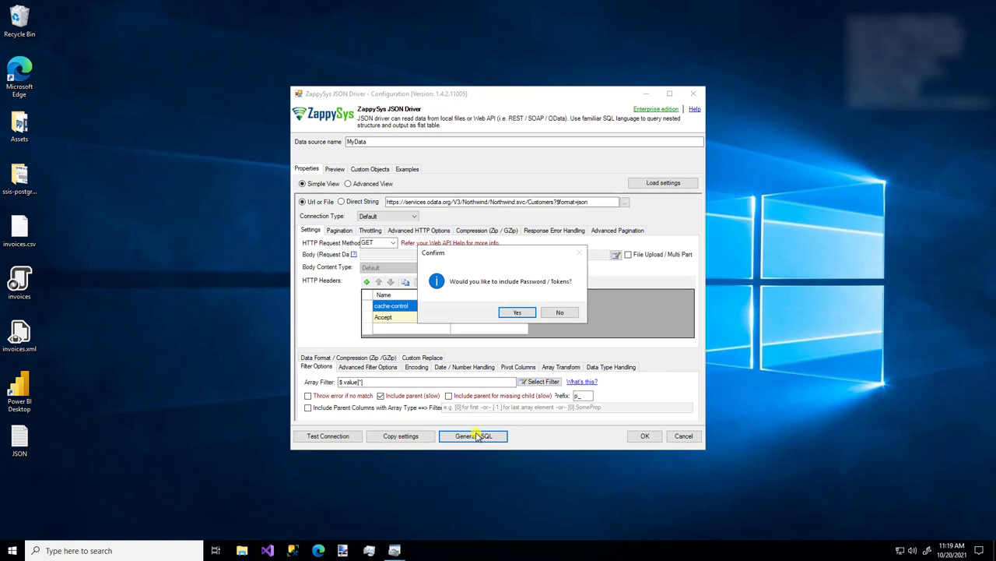
click(525, 317)
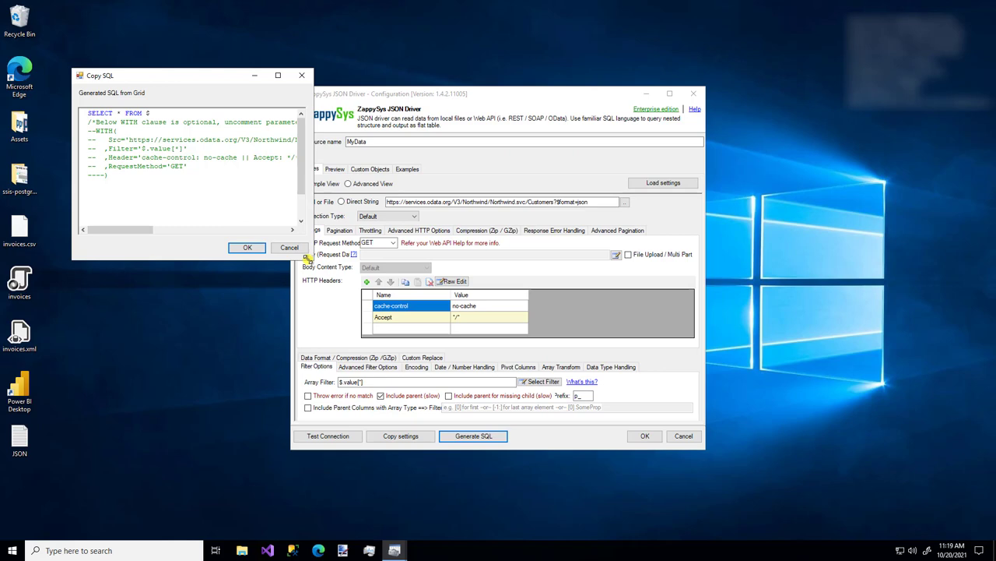
drag(313, 259, 452, 296)
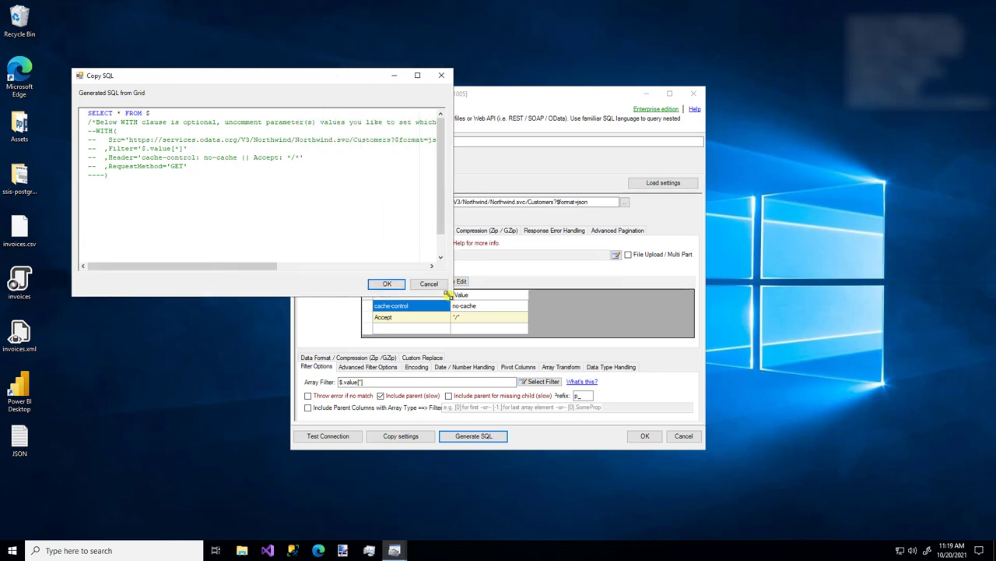
double_click(343, 140)
click(355, 148)
click(429, 283)
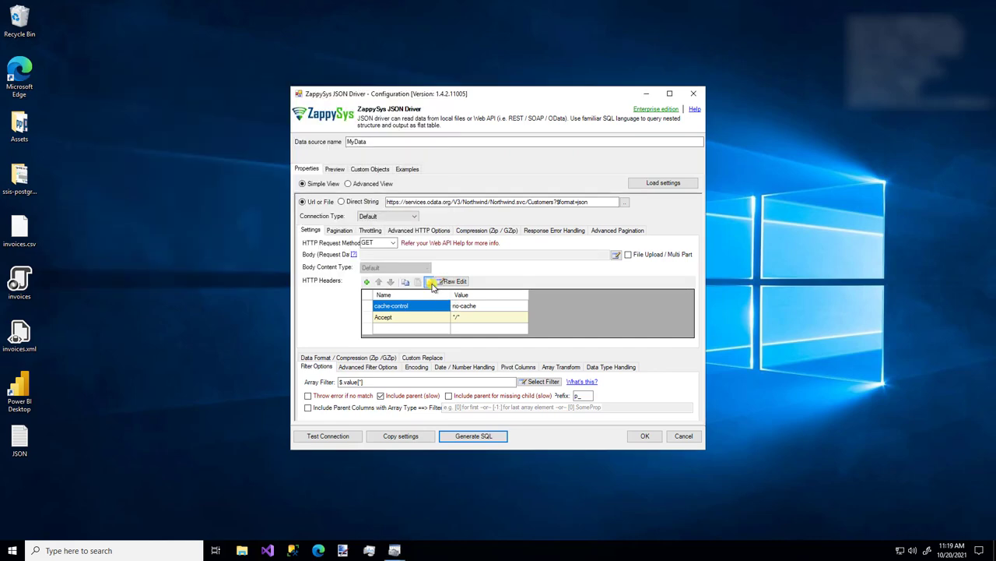
Step: Preview the default SELECT * FROM $ query, returning 20 customer rows in 13 columns
click(335, 169)
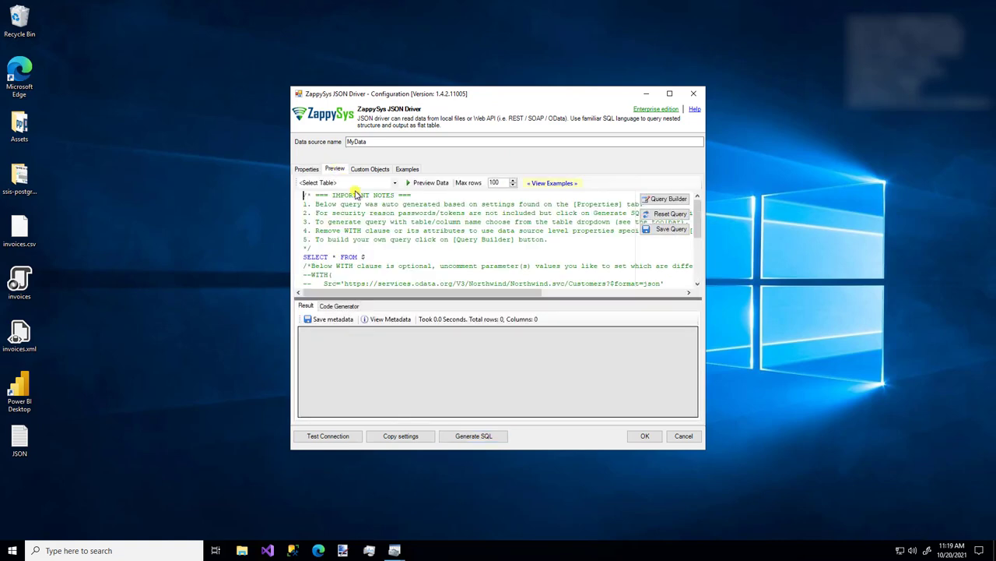
scroll(411, 252, down, 5)
scroll(412, 252, up, 5)
click(428, 185)
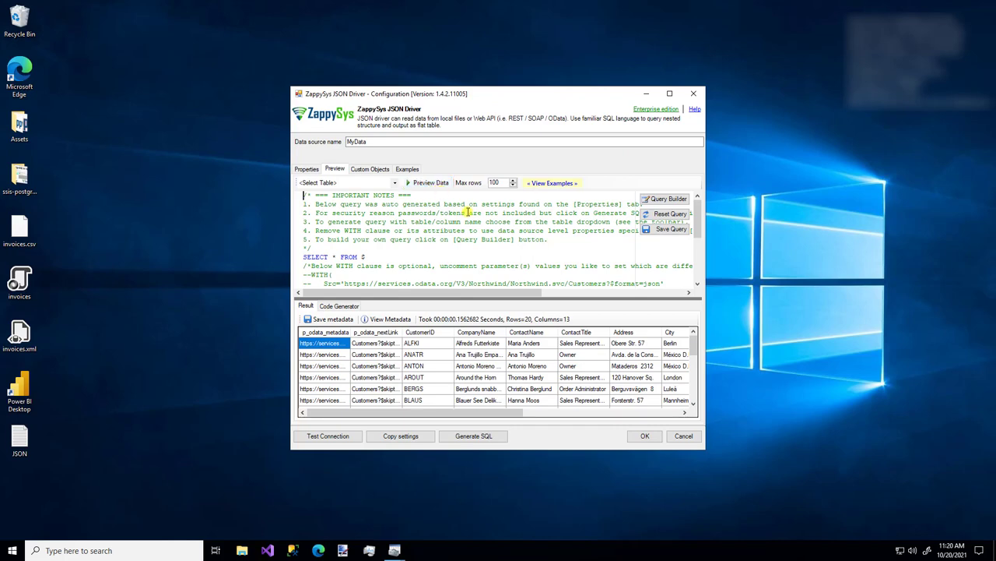
click(495, 182)
Step: Generate an explicit-column query for the value table and preview it
click(396, 184)
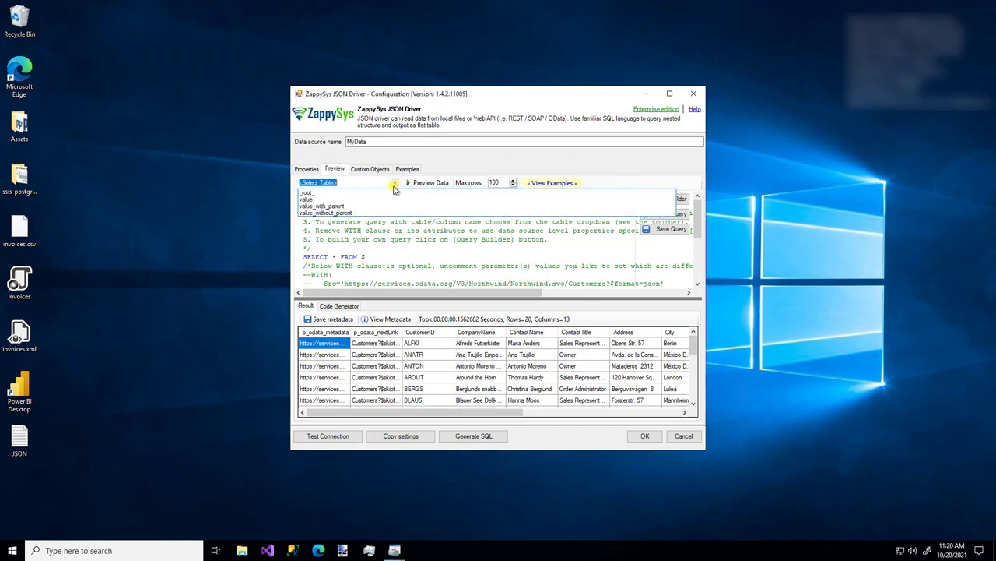
click(325, 199)
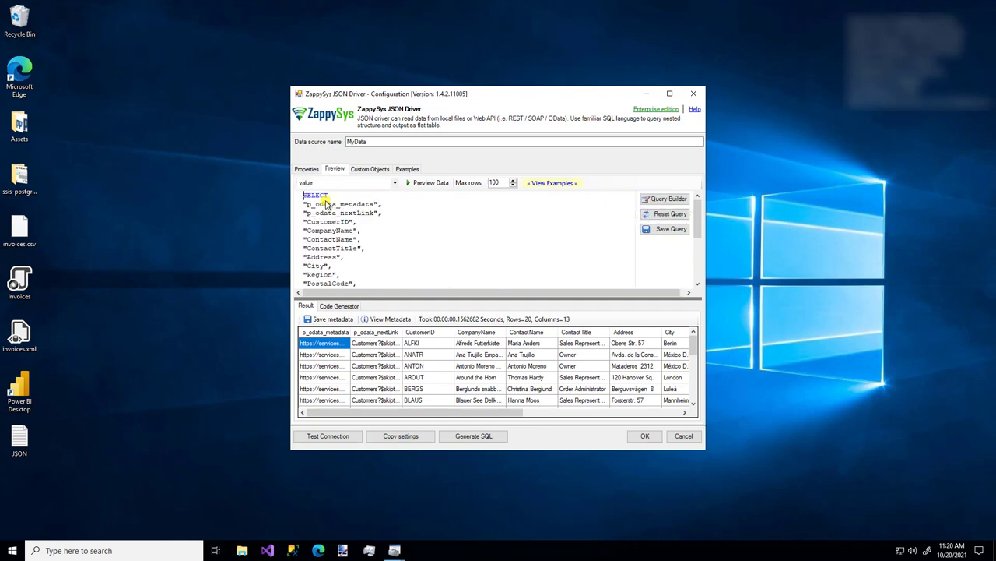
click(433, 184)
scroll(404, 213, down, 2)
scroll(403, 213, up, 2)
Step: Comment out the next-link line with -- and CompanyName through ContactTitle with /* */
click(405, 220)
key(Right)
key(Right)
key(Right)
text(--)
key(Home)
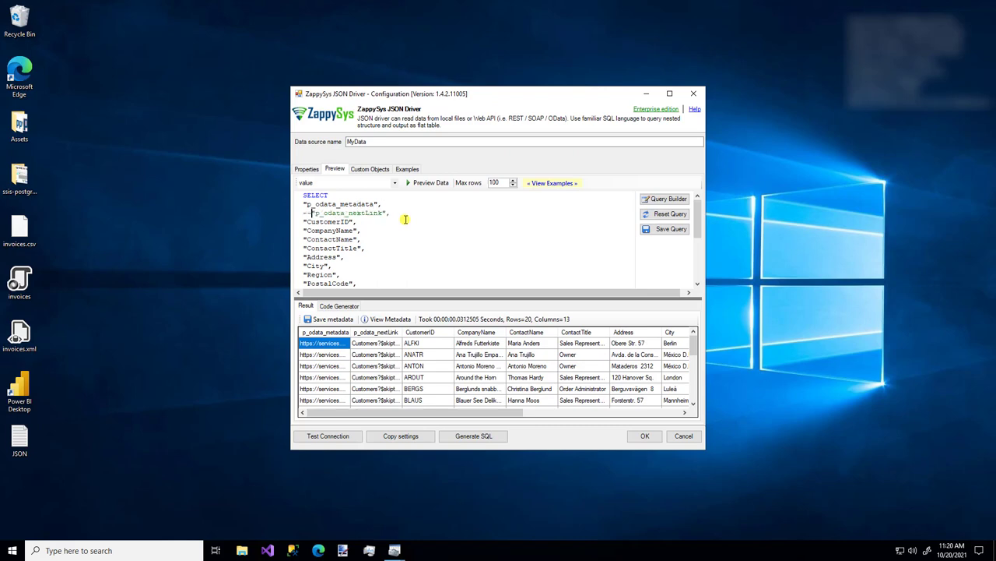
key(Down)
key(Down)
text(/*)
key(Home)
key(Down)
key(Down)
key(Down)
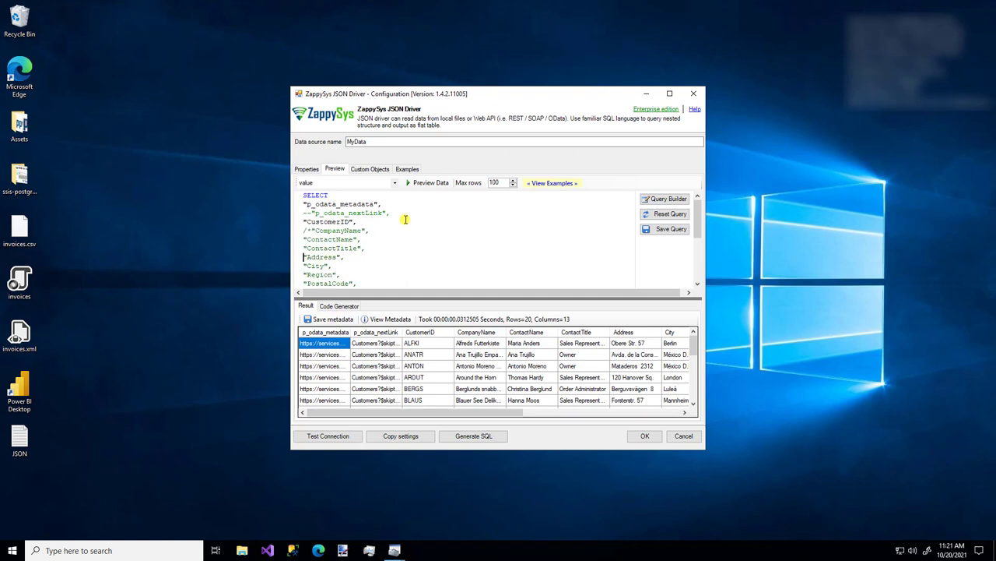
text(*/)
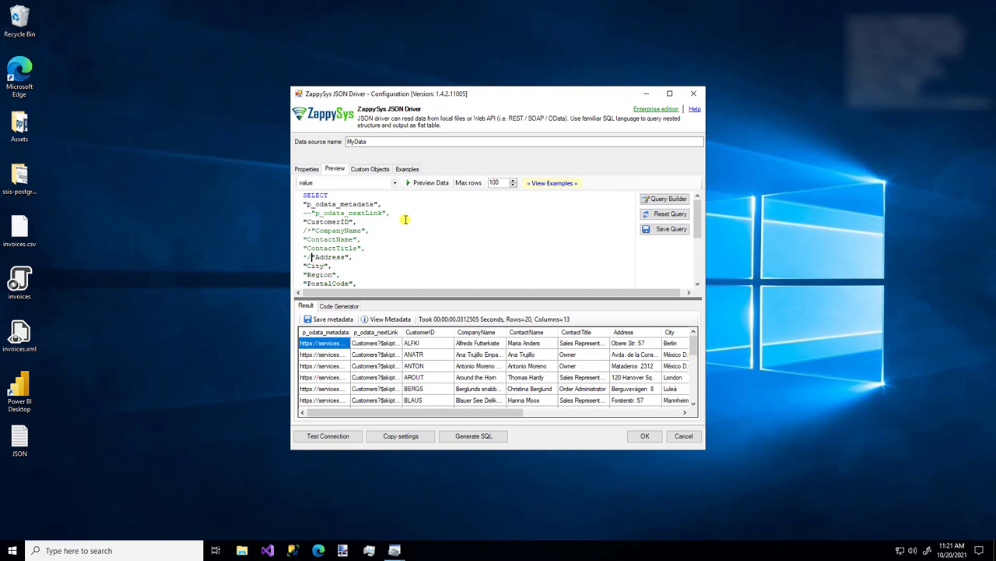
Step: Alias Region as [state] and refresh the preview to 9 columns
key(Home)
key(Down)
key(Down)
key(End)
key(Left)
key(Left)
text(as [state])
click(424, 185)
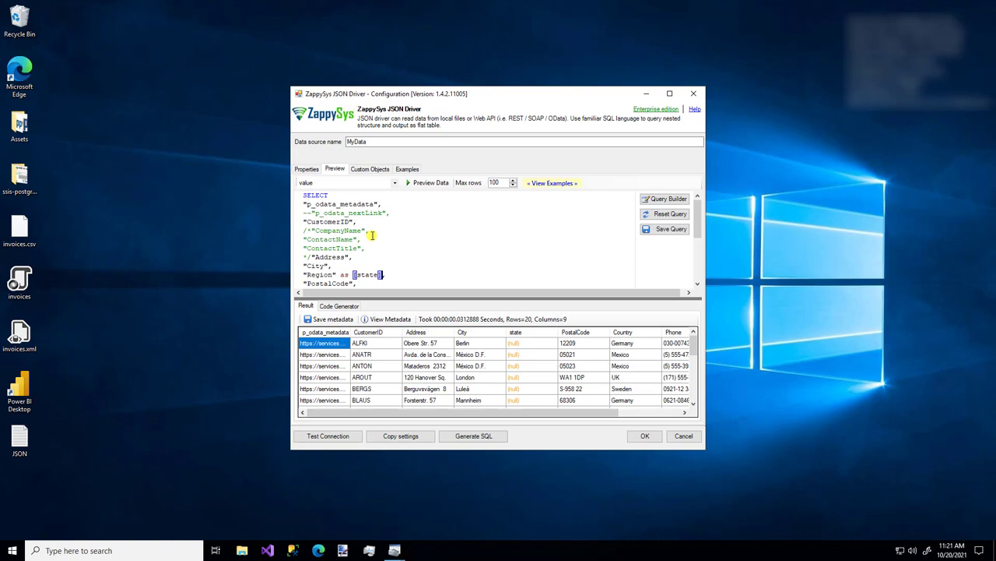
Step: Browse the Query Builder's Data Source and Data Processing settings, then cancel without applying
click(665, 199)
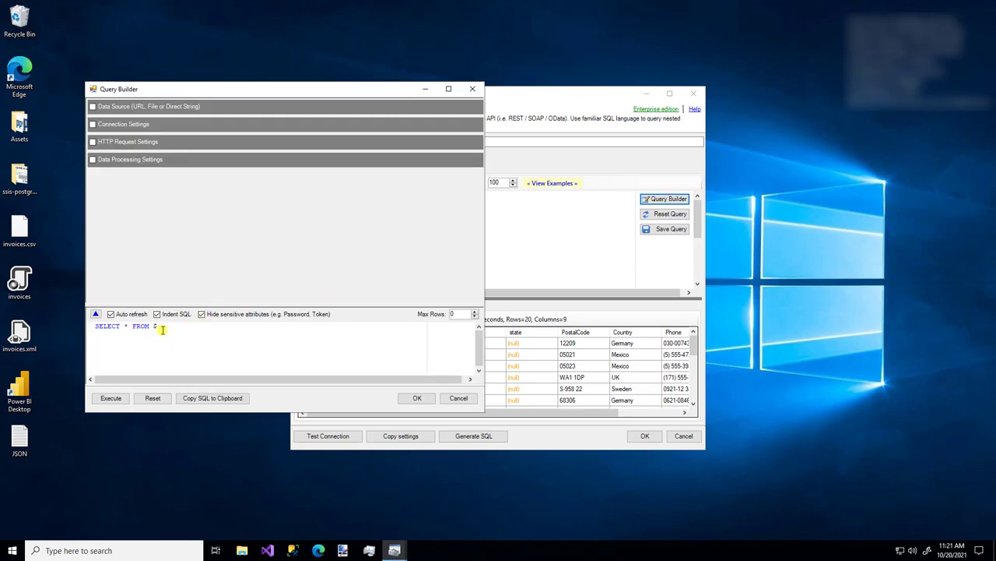
click(154, 109)
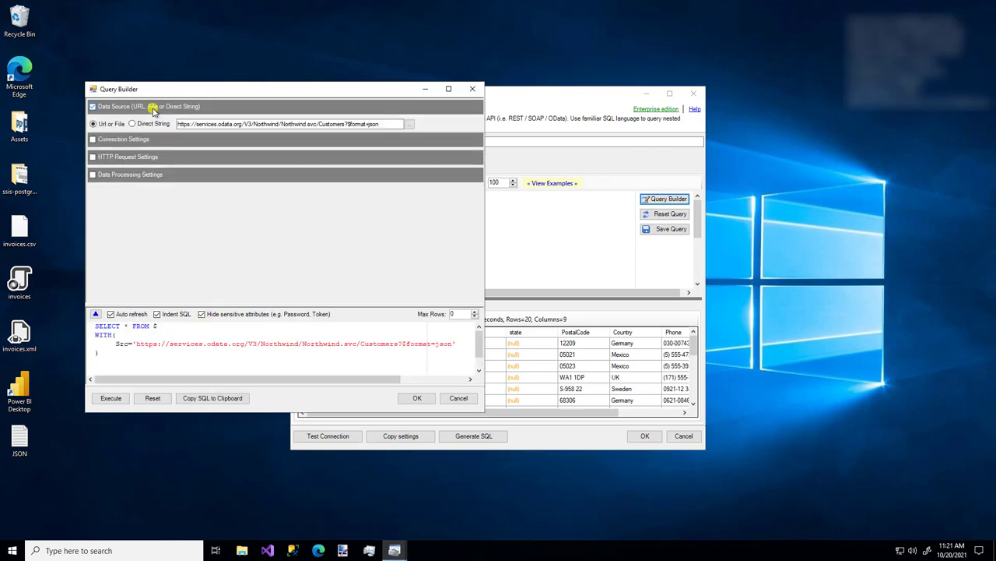
click(133, 124)
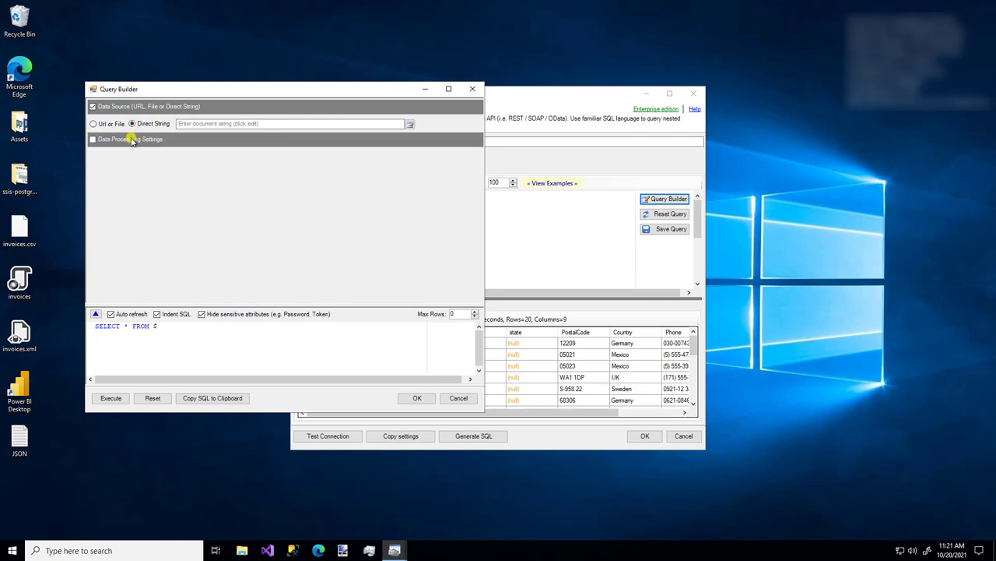
click(132, 138)
click(145, 166)
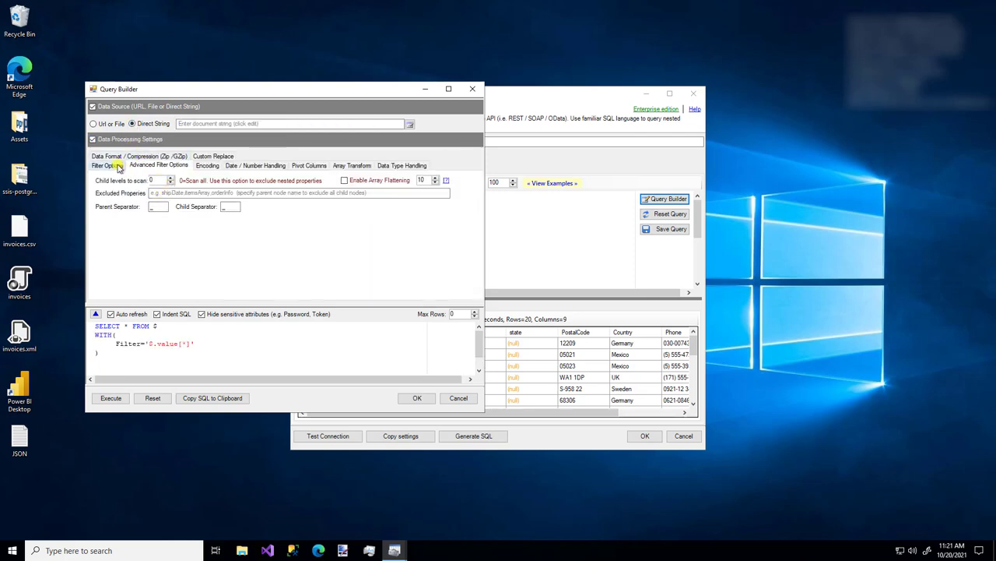
click(113, 157)
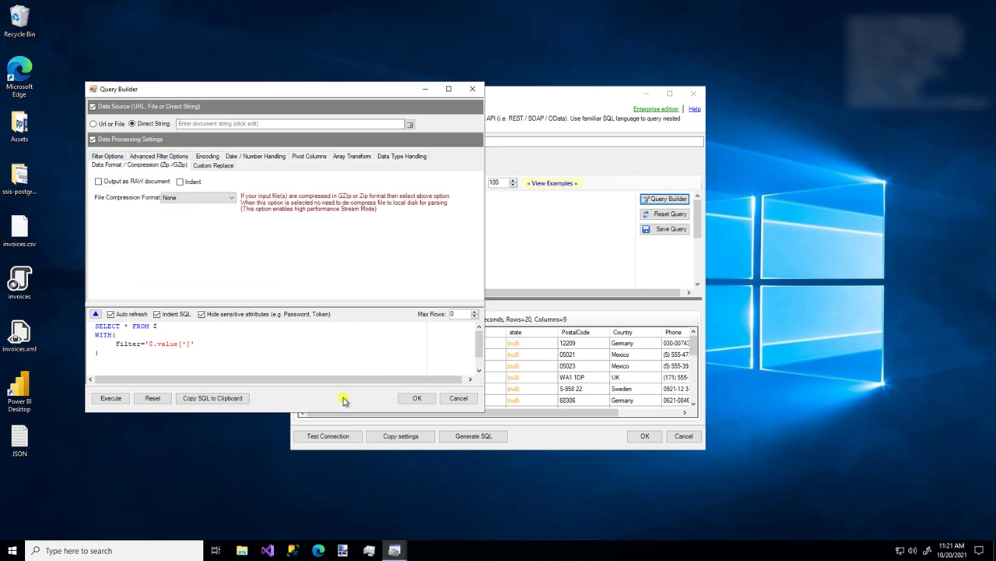
click(458, 402)
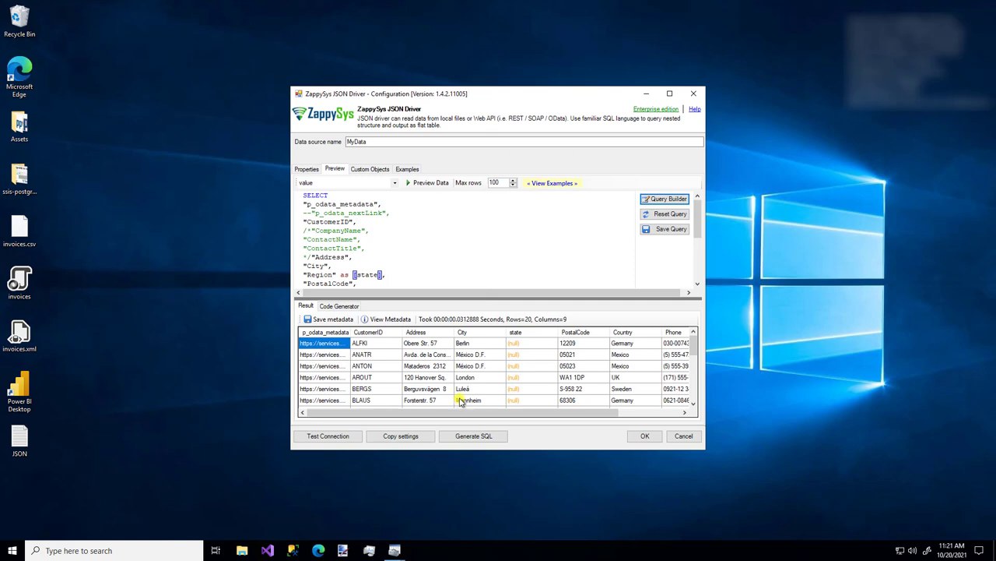
Step: Dismiss the View Examples list and rerun the preview, still 20 rows across 9 columns
click(553, 185)
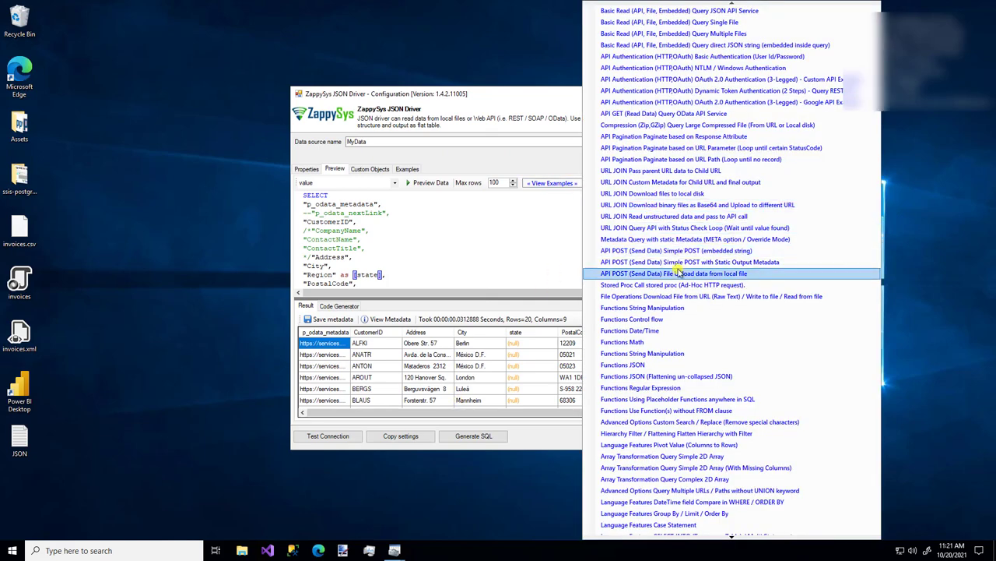
click(491, 167)
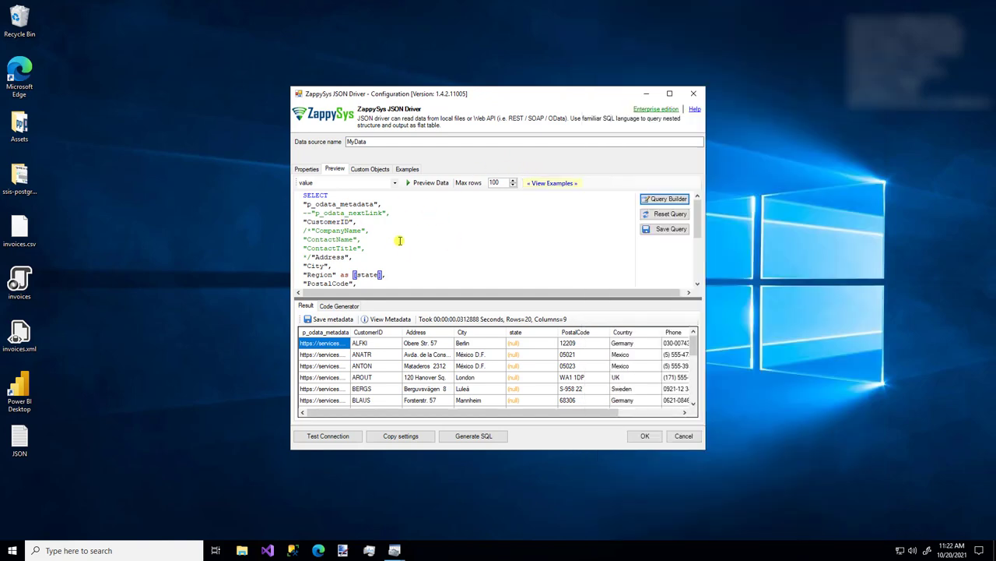
click(425, 186)
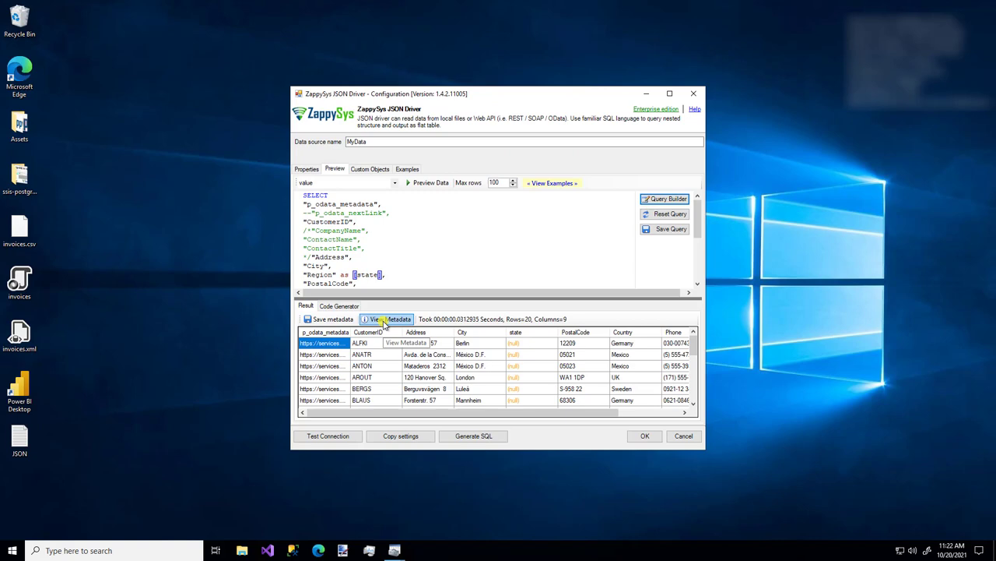
click(384, 322)
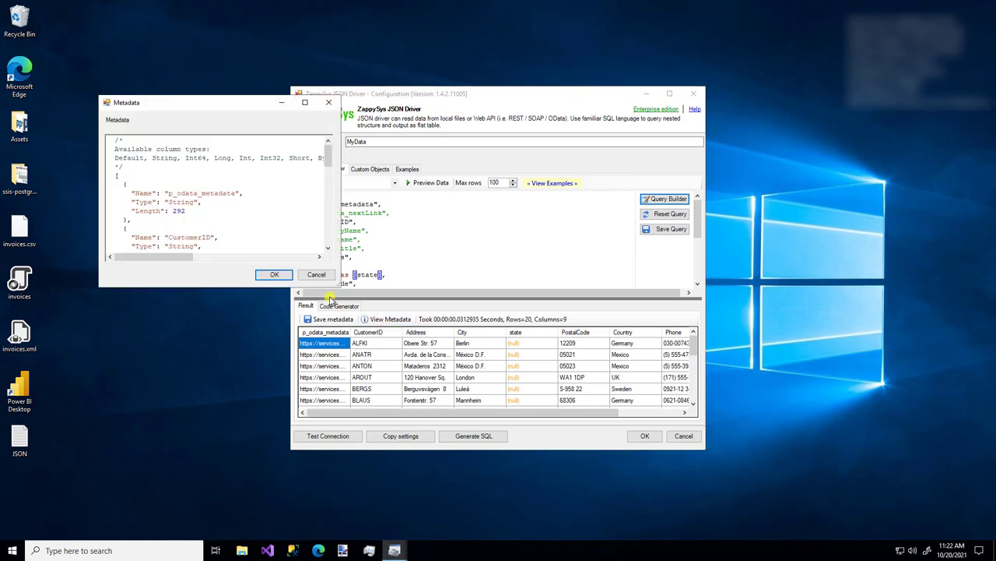
click(316, 276)
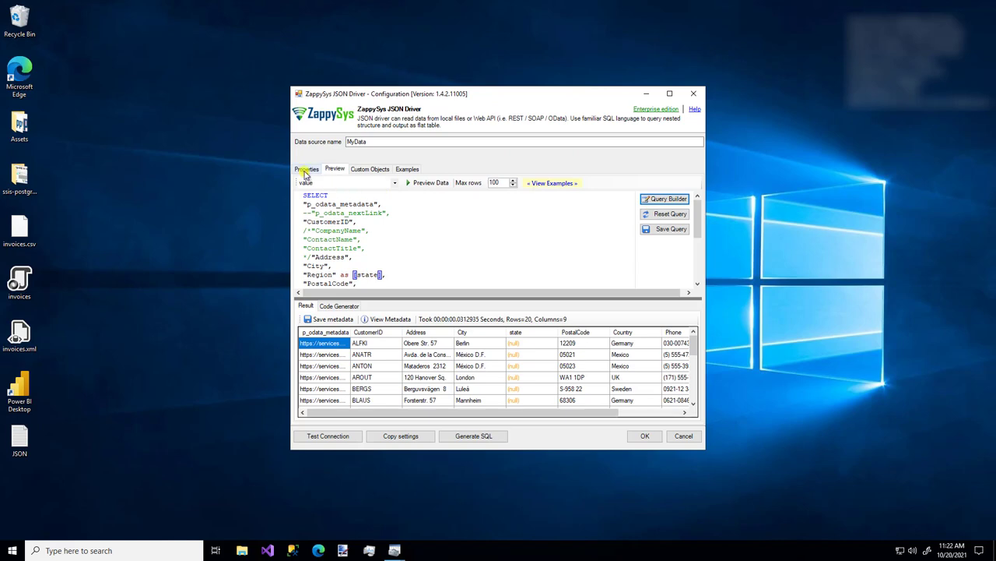
Step: Set the pagination next-link expression to $.['odata.nextLink'] in Response Attribute Mode
click(306, 170)
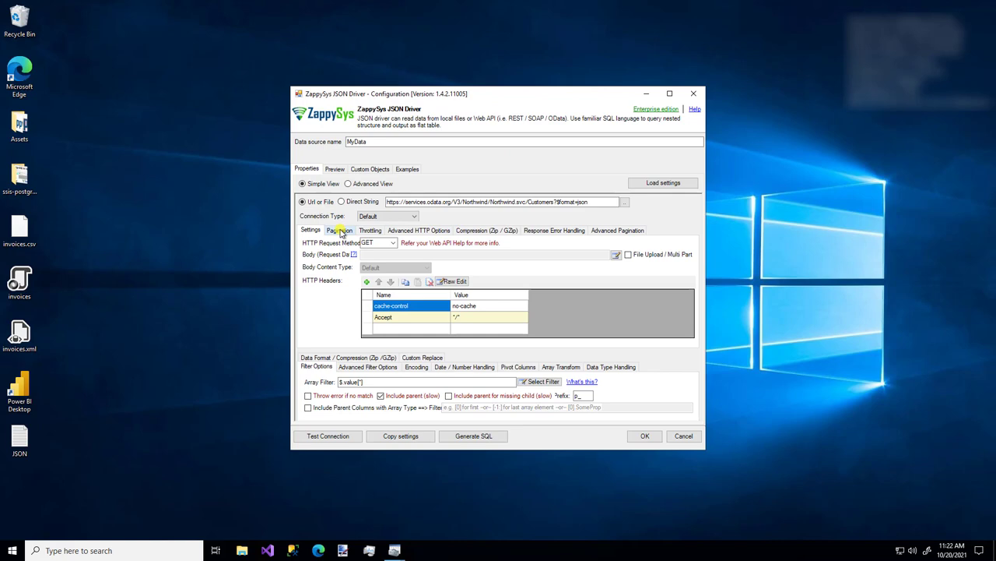
click(340, 231)
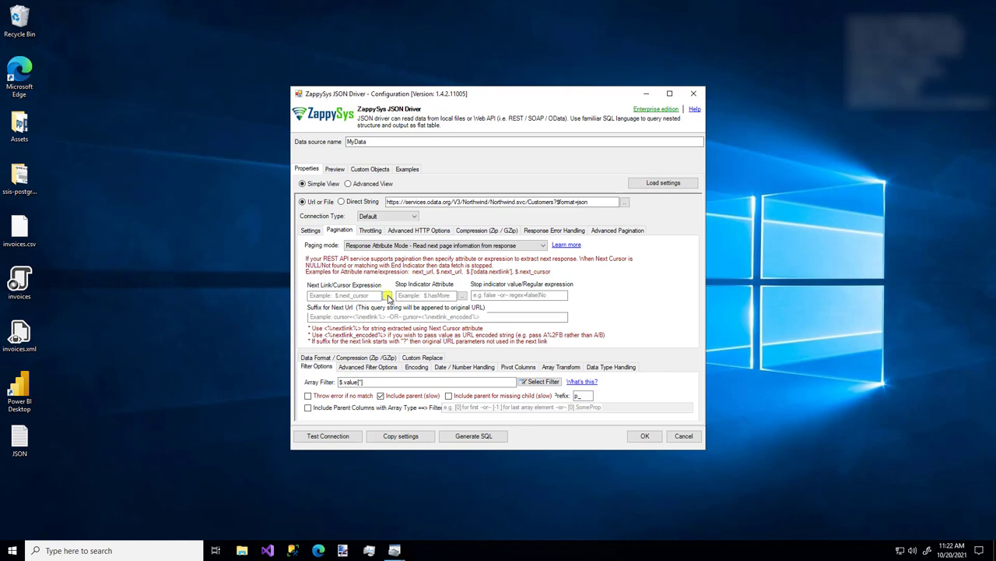
click(388, 297)
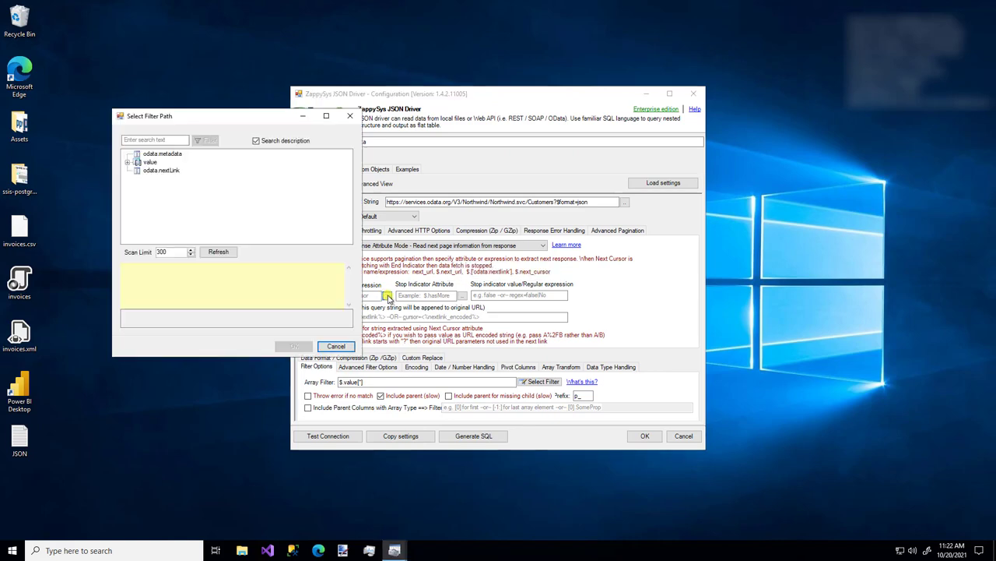
click(153, 174)
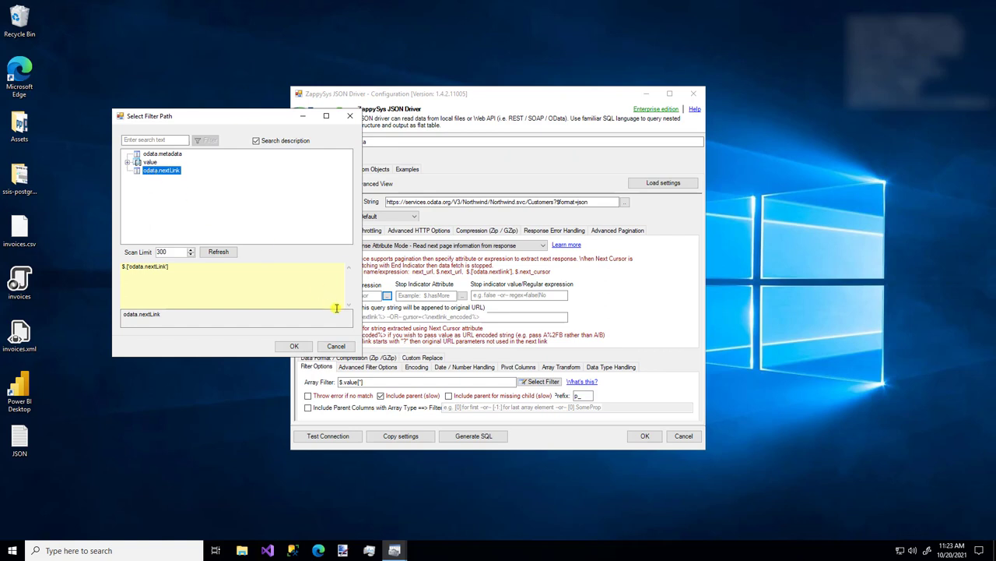
click(296, 347)
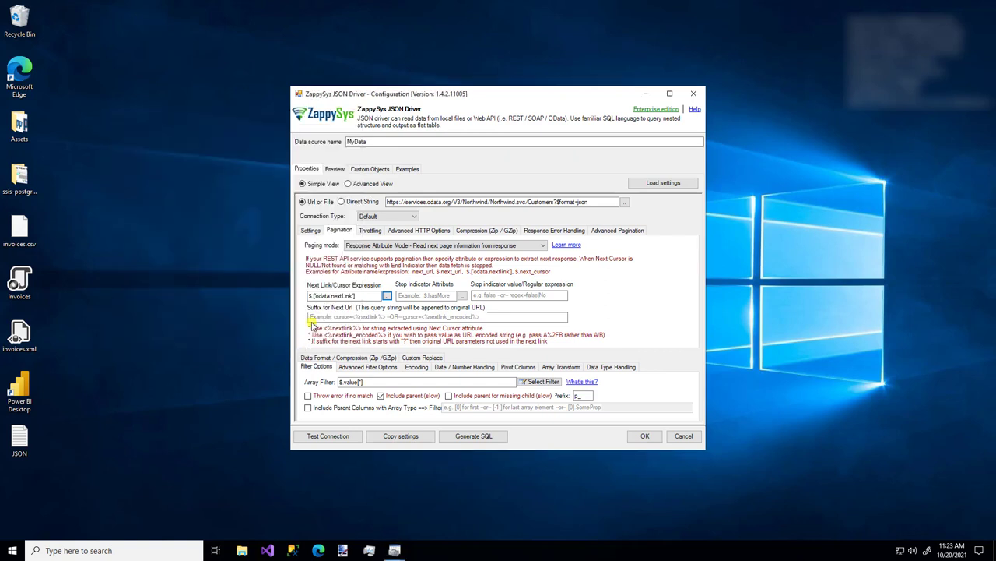
Step: Rerun Preview Data to load all 91 customer rows, then erase the query editor text
click(336, 170)
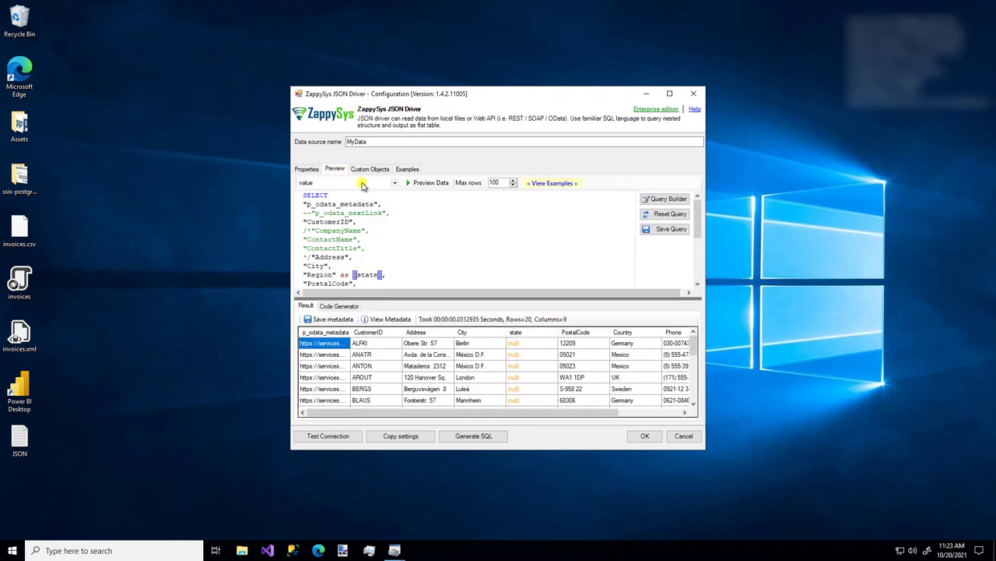
click(425, 185)
double_click(491, 220)
key(ctrl+shift+End)
key(Delete)
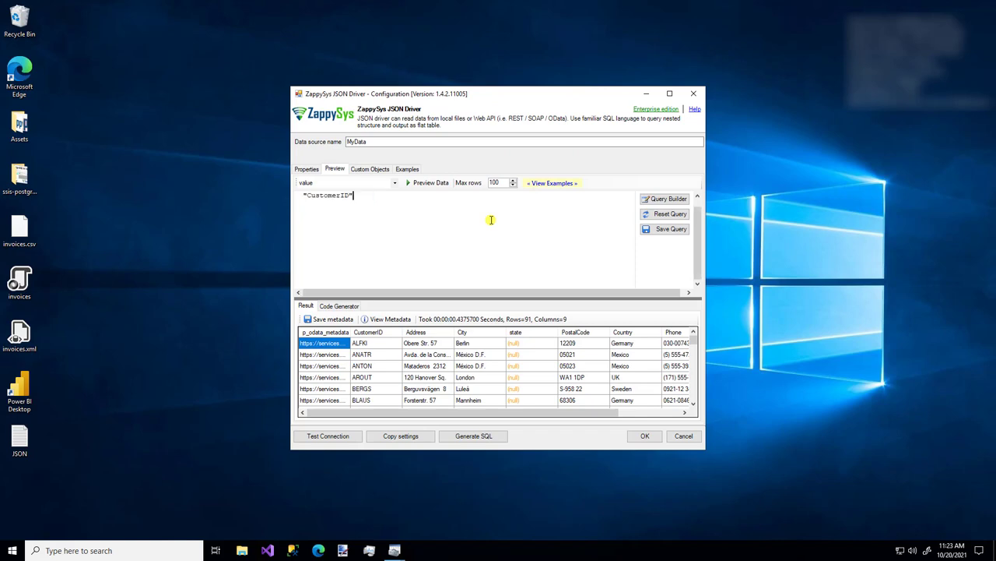
key(BackSpace)
key(BackSpace)
key(BackSpace)
key(BackSpace)
key(BackSpace)
key(BackSpace)
key(BackSpace)
key(BackSpace)
key(BackSpace)
key(BackSpace)
key(BackSpace)
text(p_odata_metad)
key(BackSpace)
key(BackSpace)
key(BackSpace)
key(BackSpace)
key(BackSpace)
key(BackSpace)
key(BackSpace)
key(BackSpace)
key(BackSpace)
key(BackSpace)
key(BackSpace)
key(BackSpace)
key(BackSpace)
key(BackSpace)
Step: Load the Language Features Group By / Limit / Order By example and dismiss its description
click(548, 183)
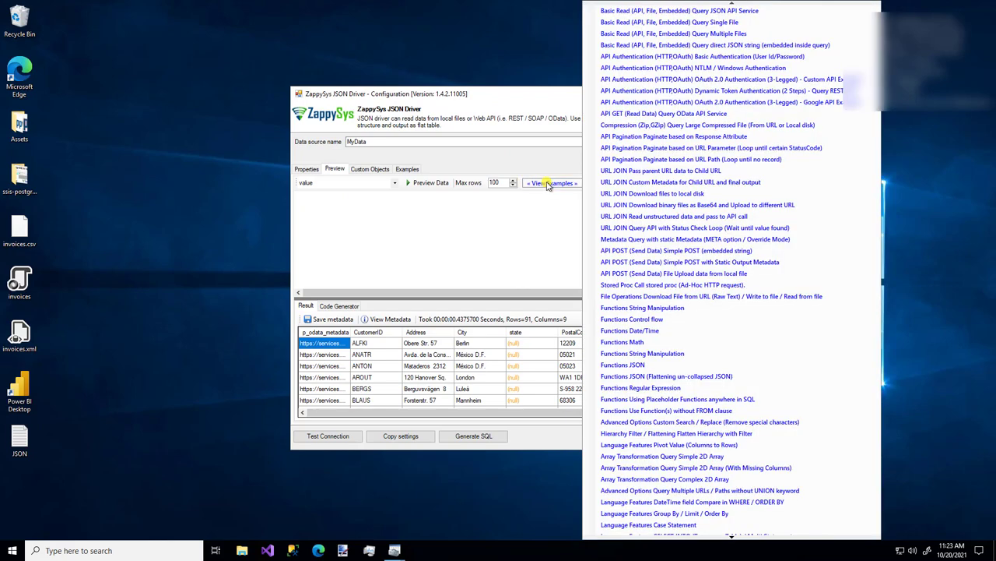
click(684, 513)
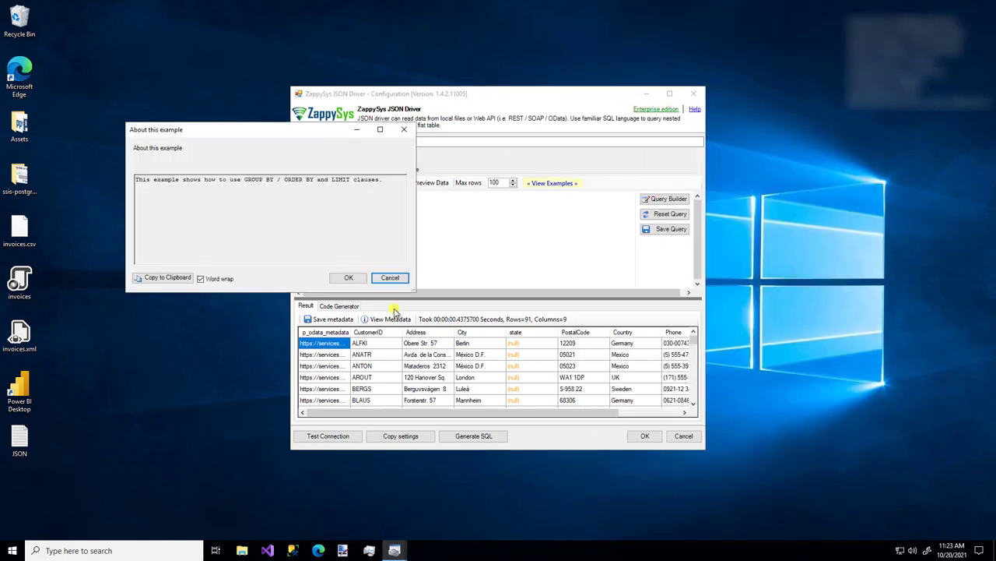
click(347, 278)
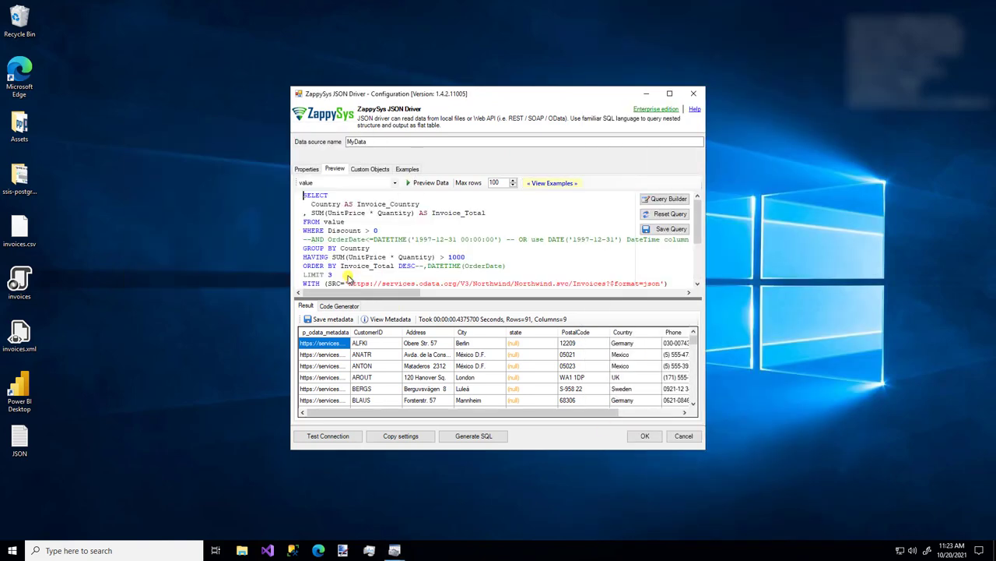
Step: Preview the invoice example query, returning UK 6169, Mexico 3994.65 and Germany 2042
click(580, 283)
click(317, 212)
click(427, 185)
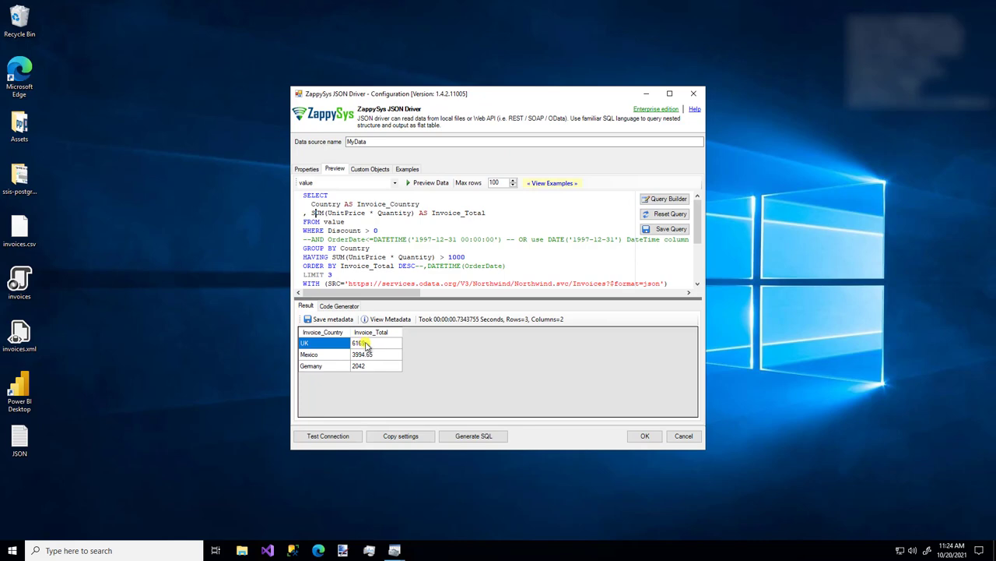
double_click(354, 248)
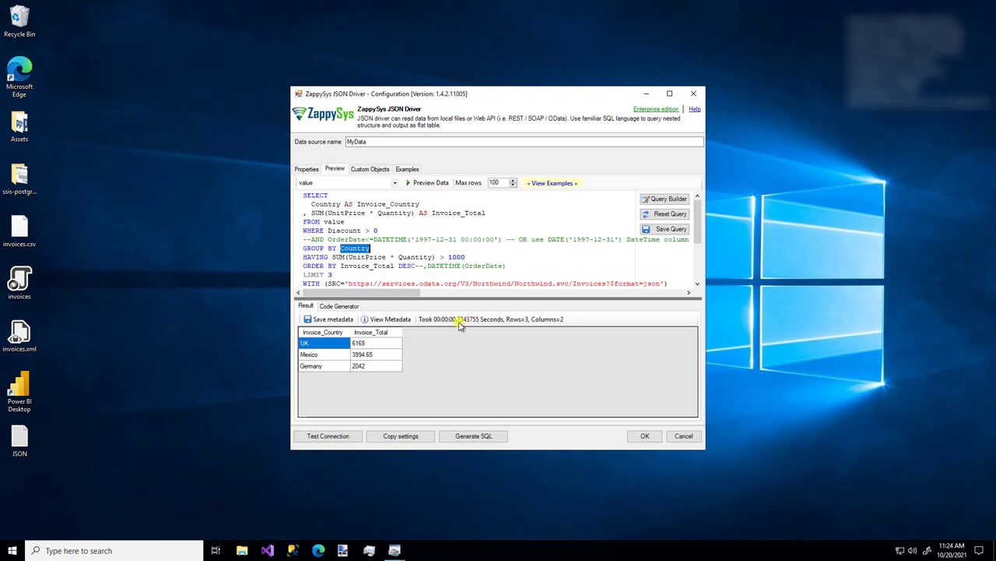
click(399, 231)
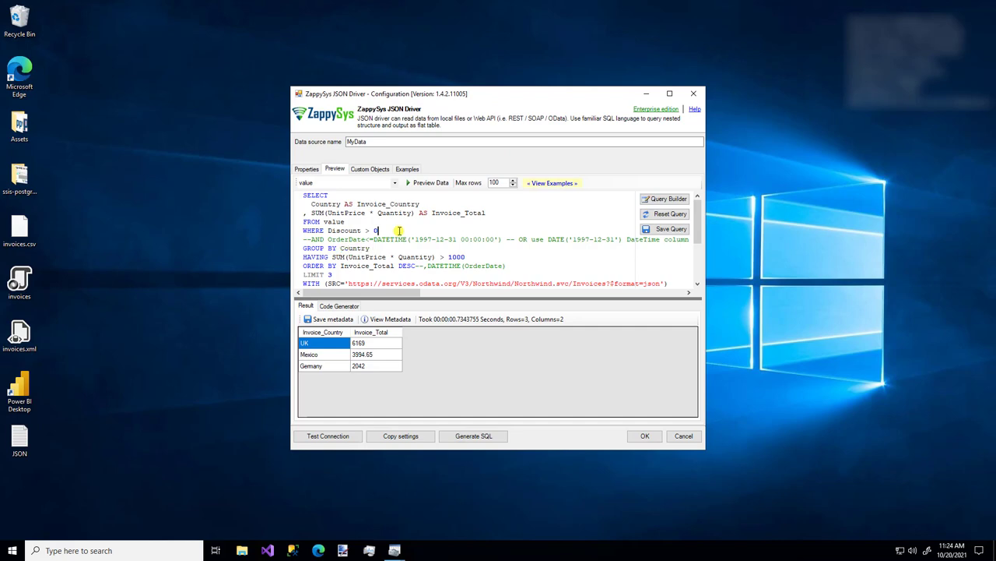
double_click(330, 221)
Step: Browse the Procedures folder and the built-in examples, ending on the Functions Math sample
click(374, 170)
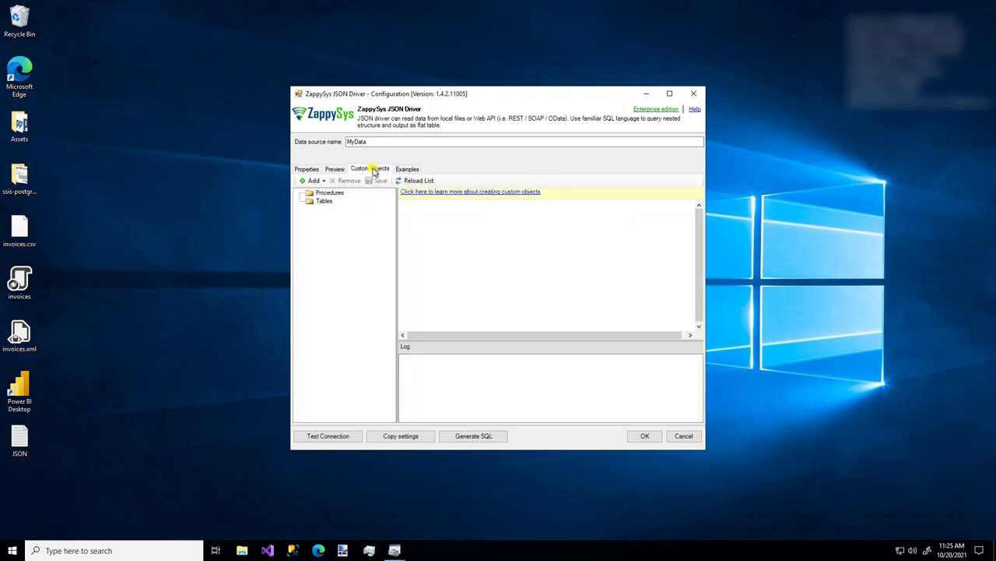
click(328, 193)
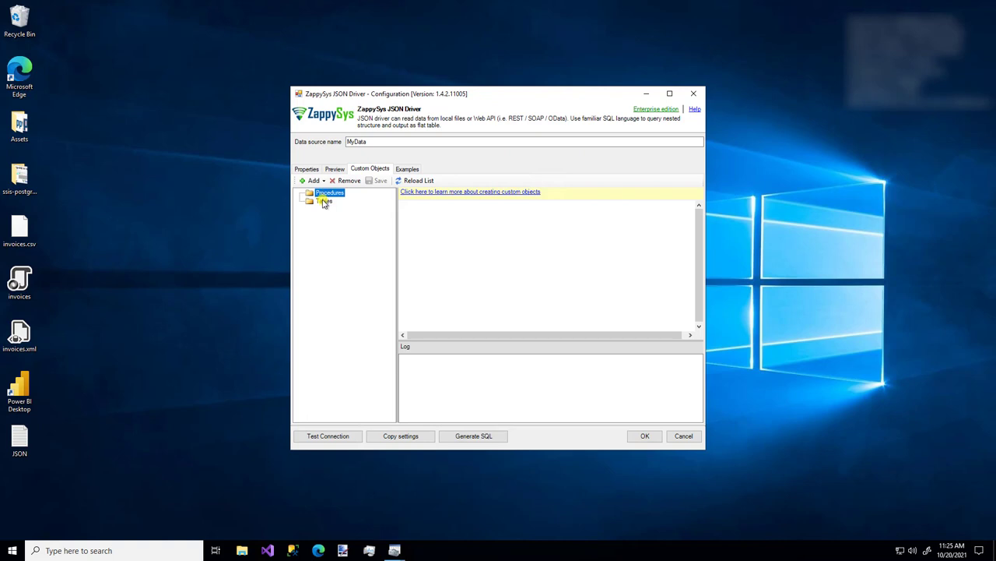
click(416, 170)
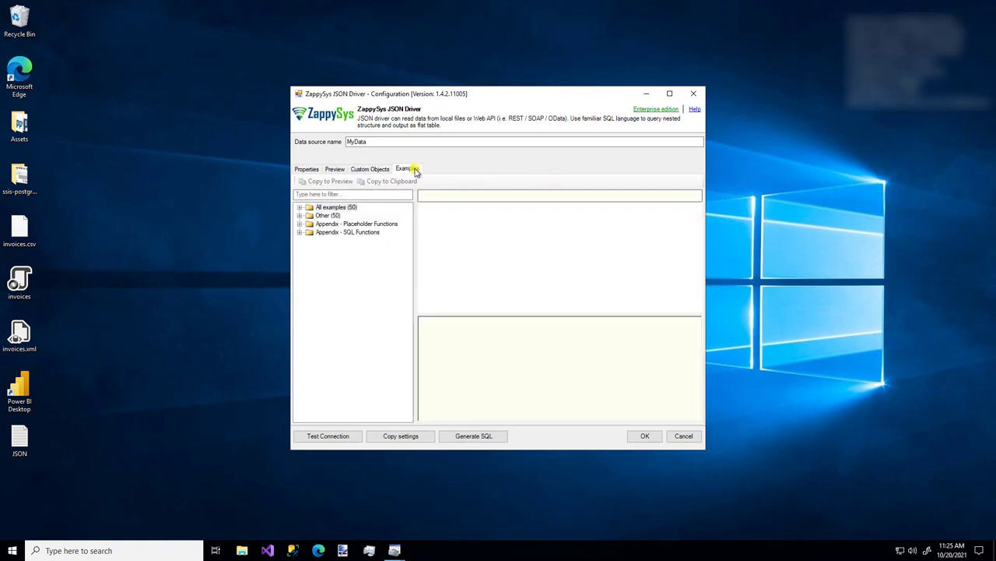
click(300, 216)
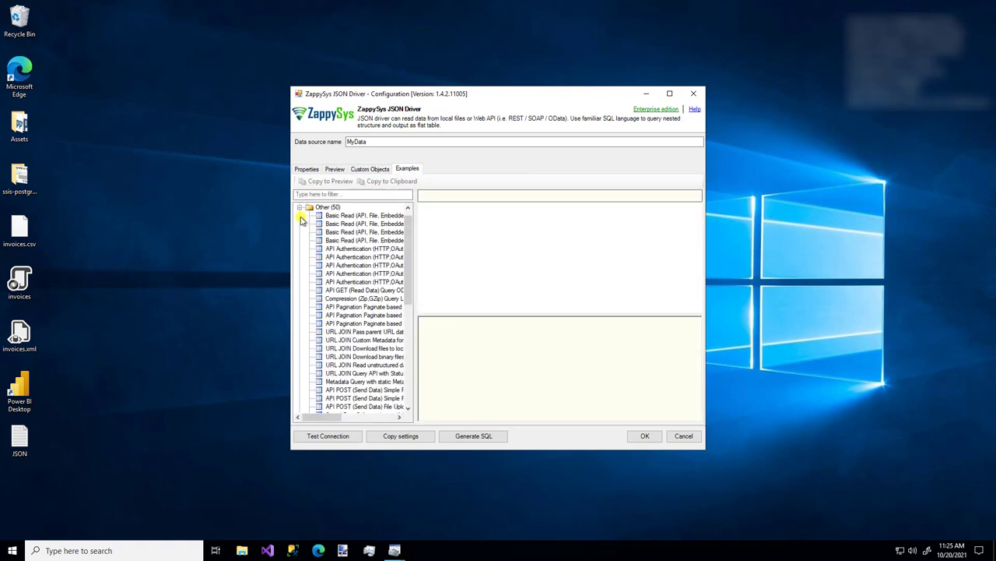
click(358, 341)
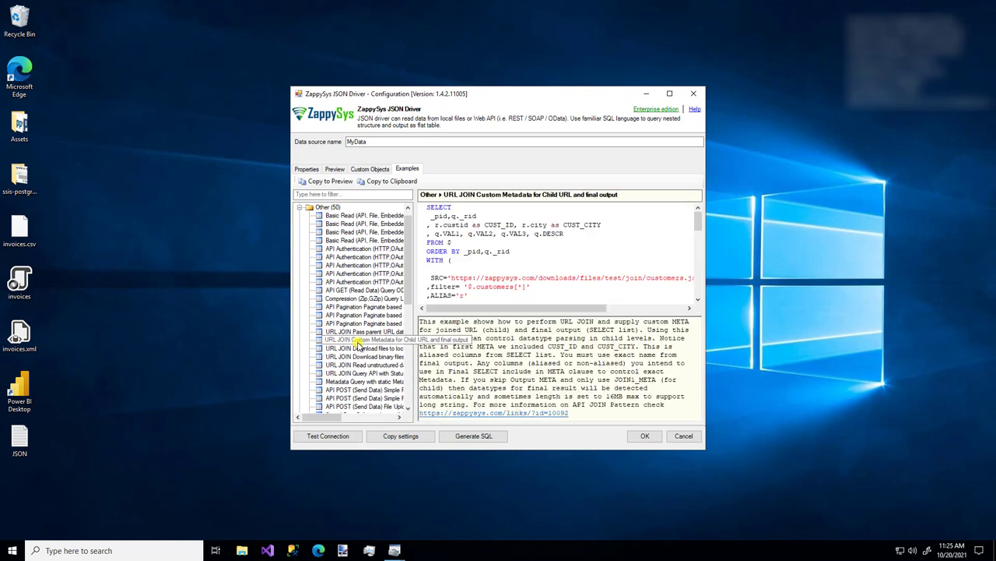
scroll(359, 343, down, 10)
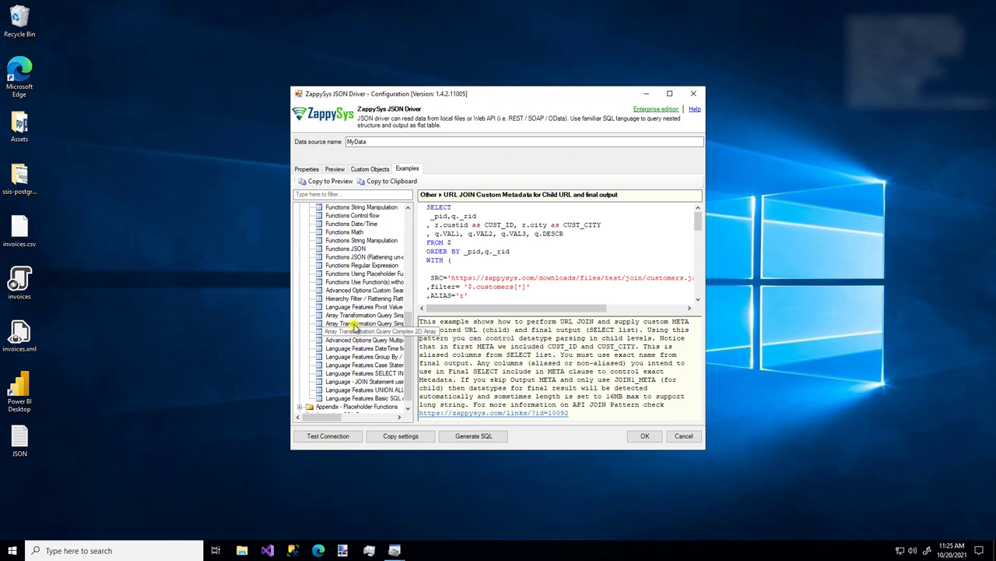
click(351, 324)
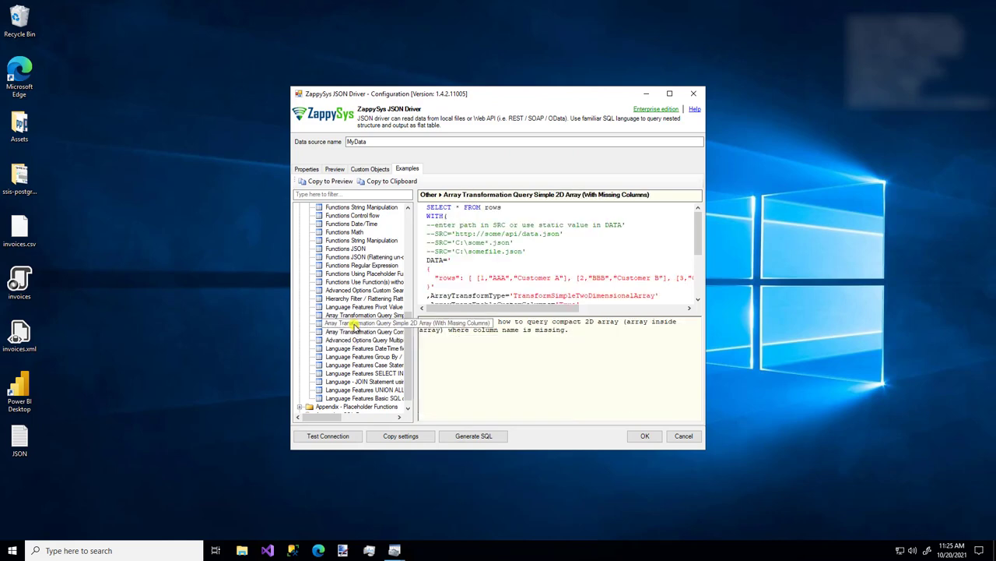
click(341, 233)
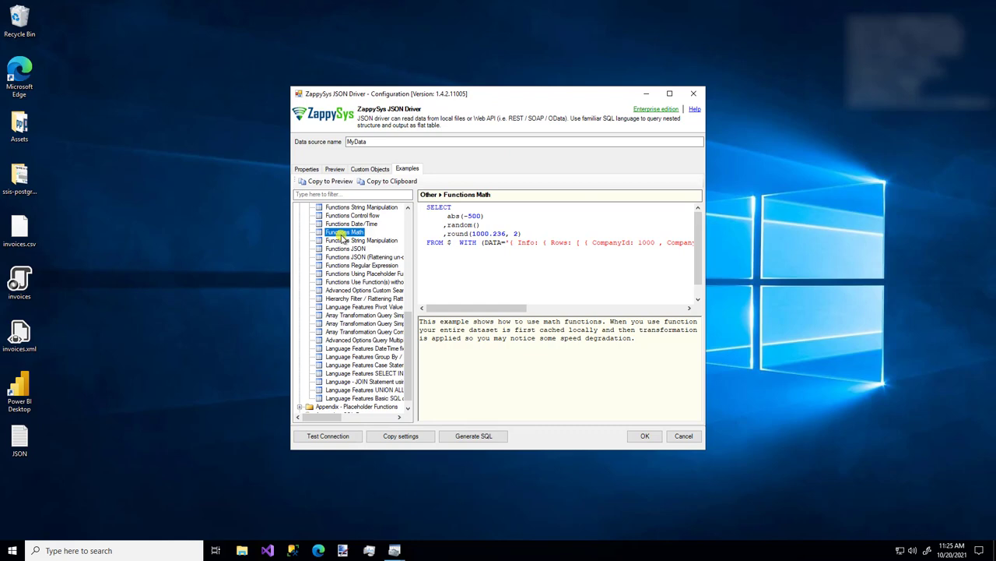
Step: Review the Settings, Throttling, Response Error Handling, Data Format, Pivot Columns and Filter Options properties
click(308, 169)
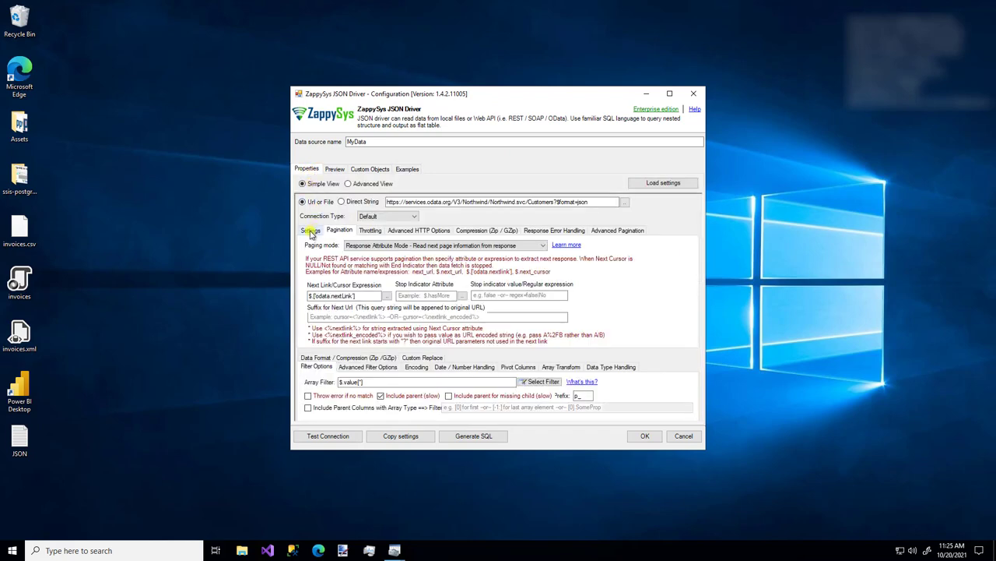
click(311, 230)
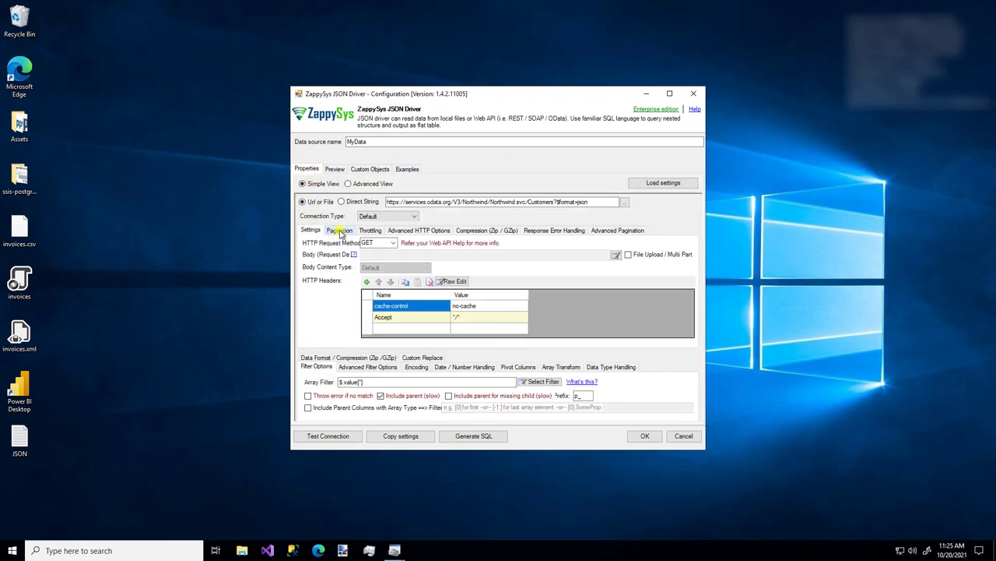
click(370, 230)
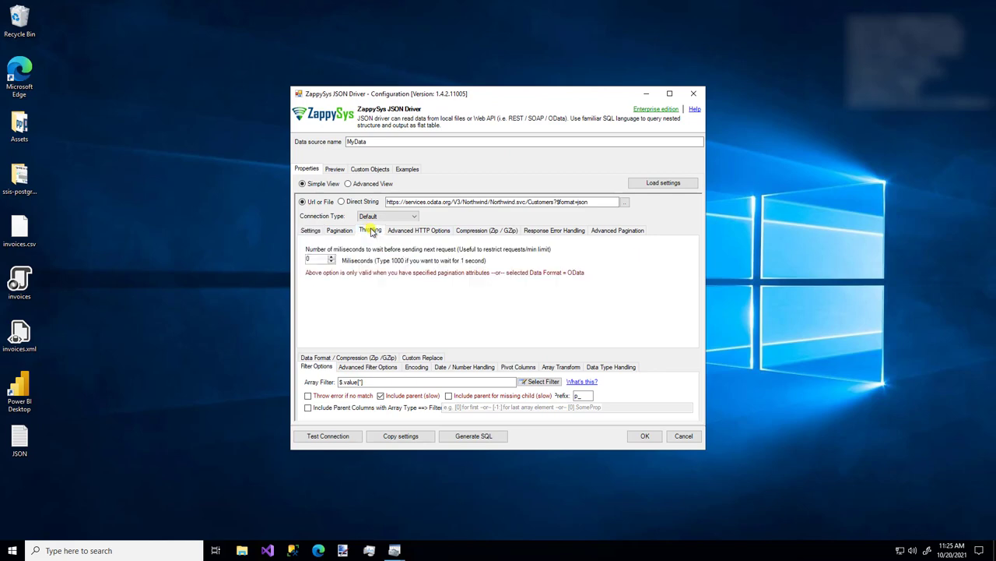
click(549, 230)
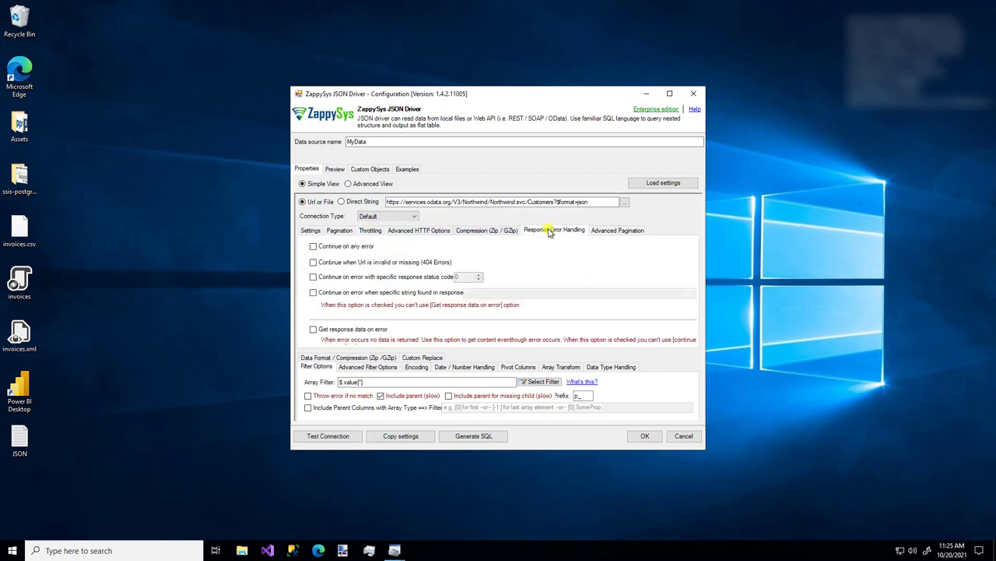
click(327, 358)
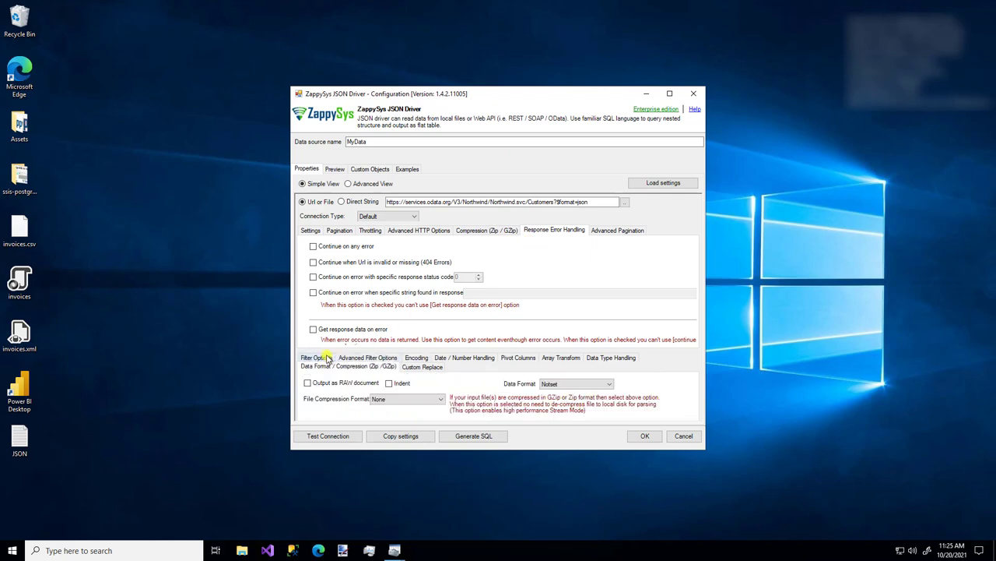
click(518, 358)
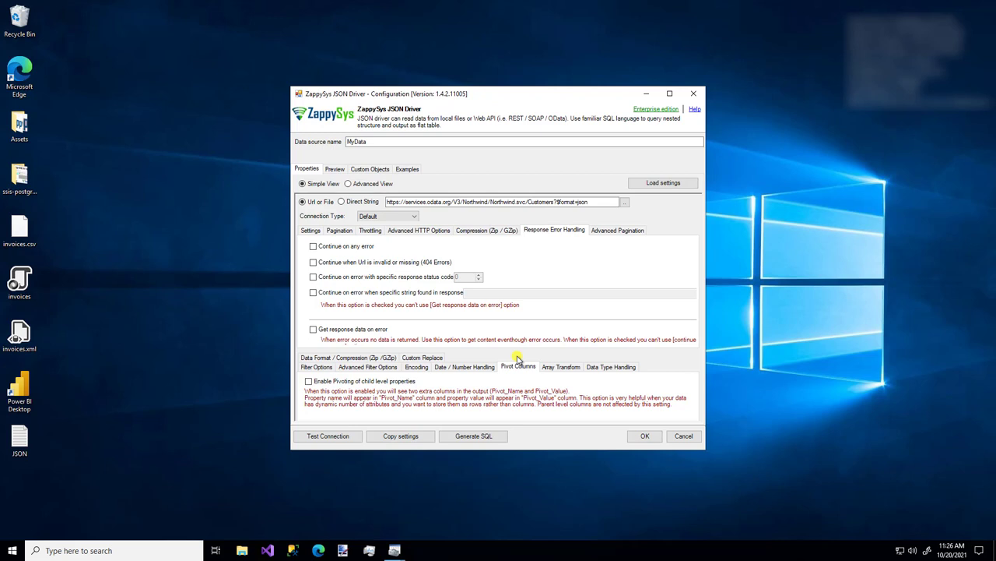
click(319, 367)
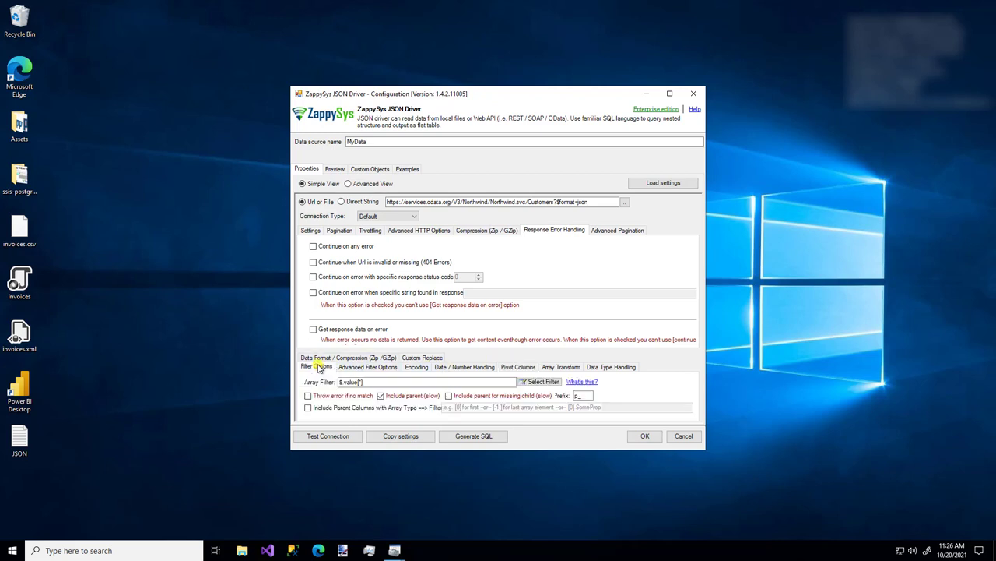
Step: Test the MyData connection successfully and save the data source with OK
click(335, 438)
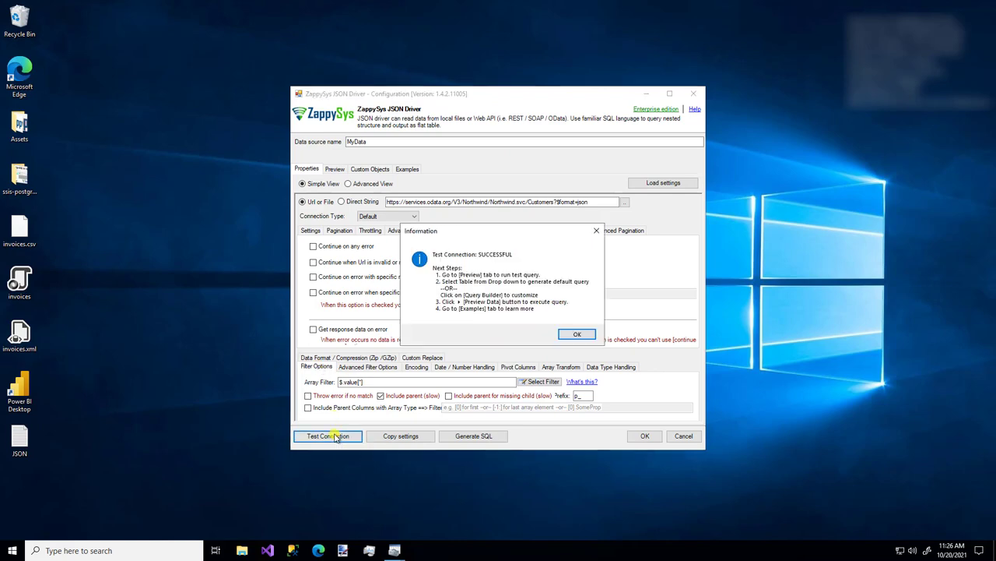
click(571, 333)
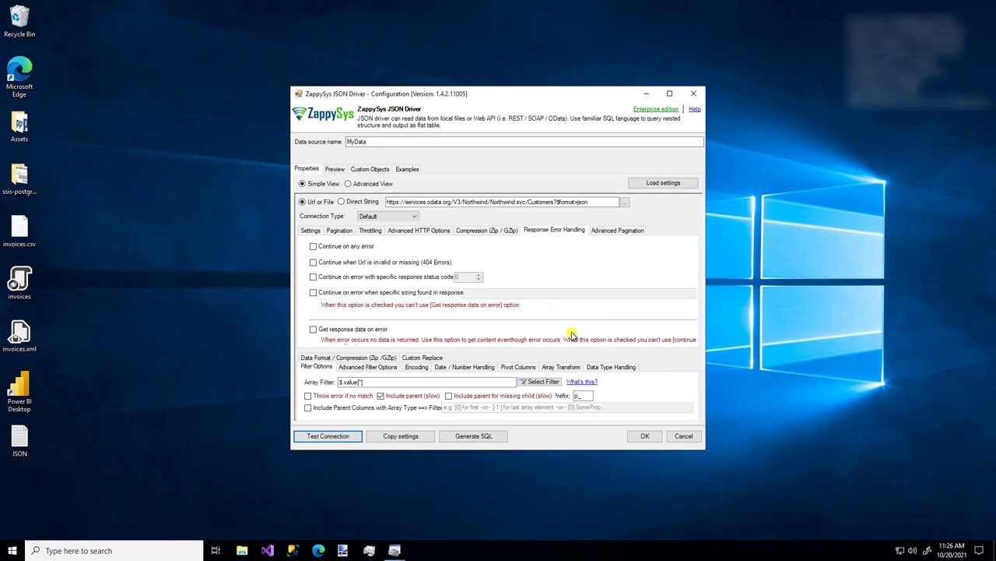
click(645, 436)
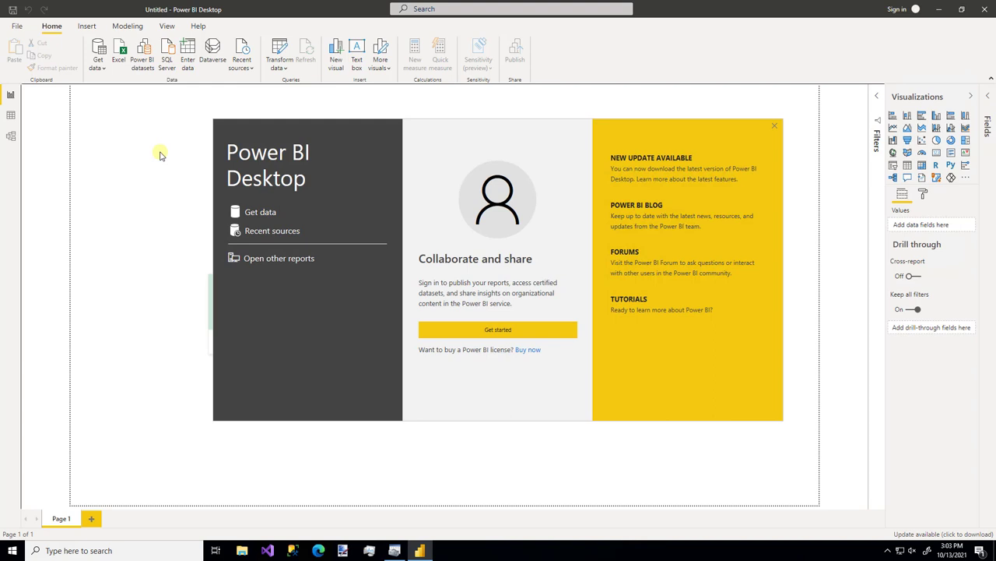
Step: Start a new Get data connection using the ODBC connector from the Other category
click(259, 211)
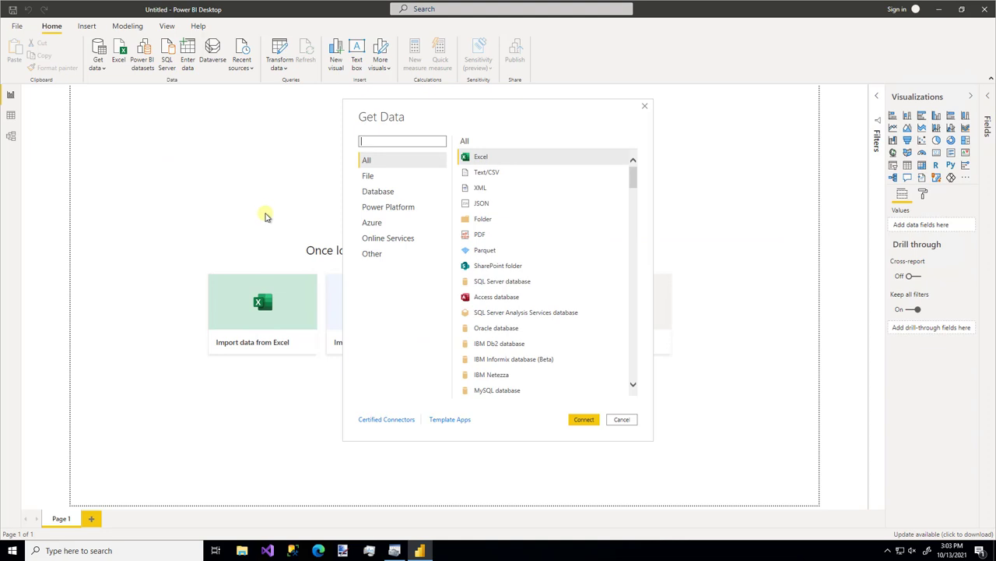
click(382, 257)
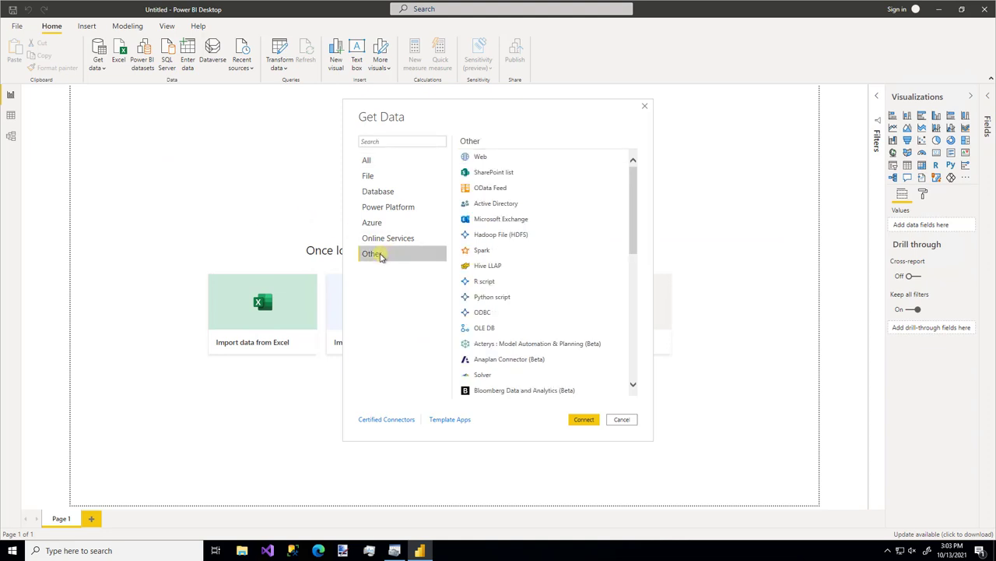
click(468, 315)
click(584, 418)
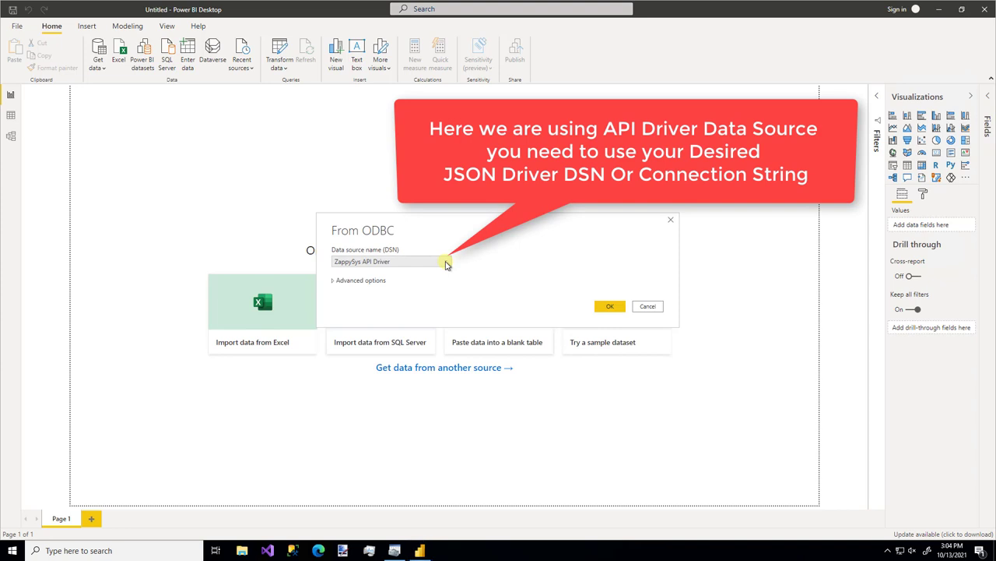
Step: Select the ZappySys API Driver DSN and expand Advanced options for the connection string
click(446, 264)
click(471, 259)
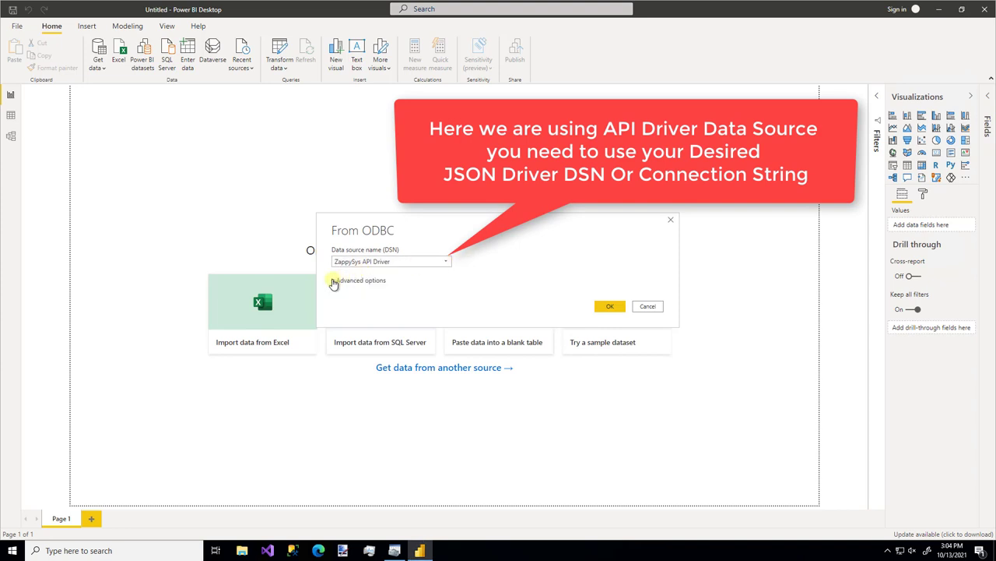
click(334, 282)
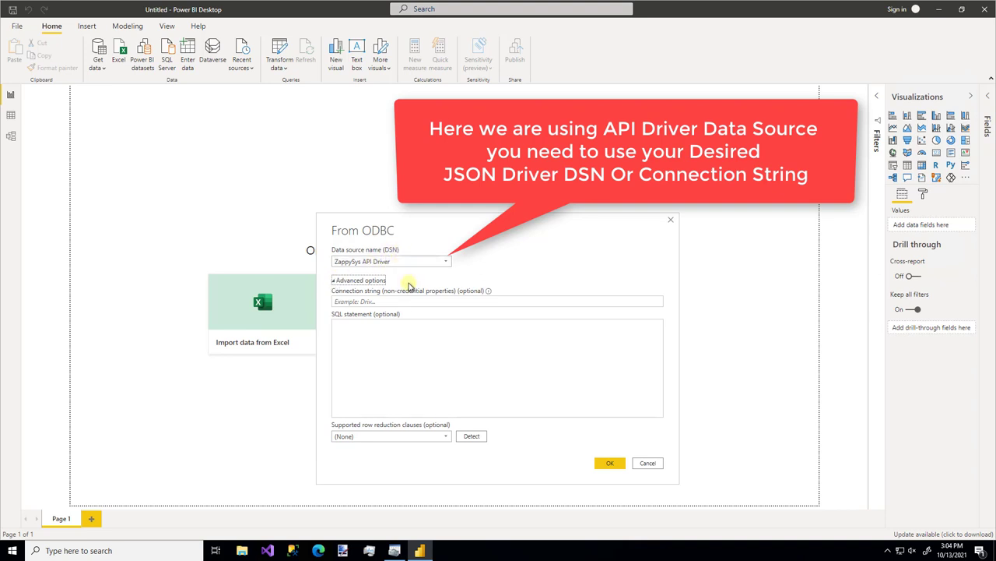
click(397, 300)
Step: Copy the ZappySys API Driver DSN settings as a connection string from the ODBC administrator
click(397, 551)
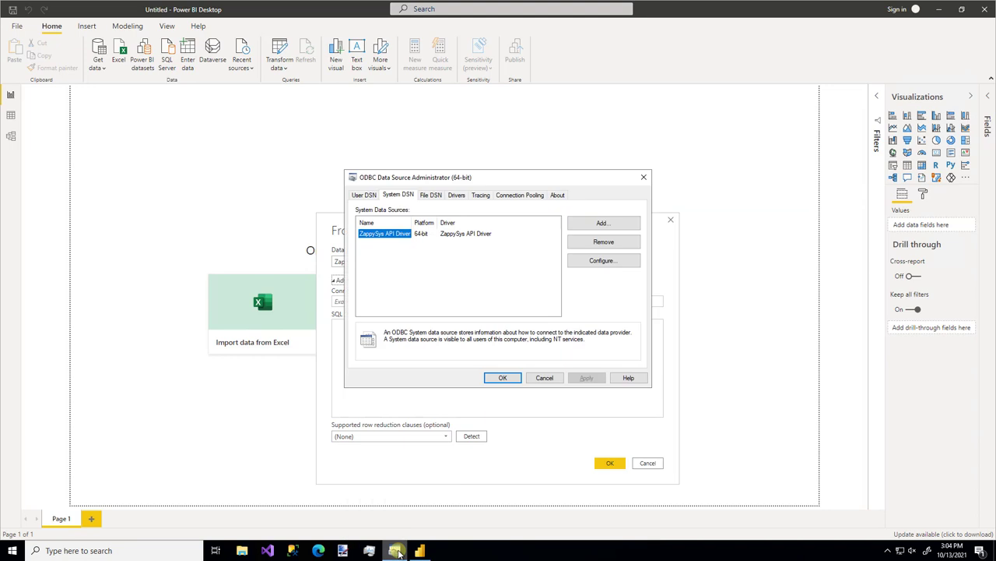
click(599, 260)
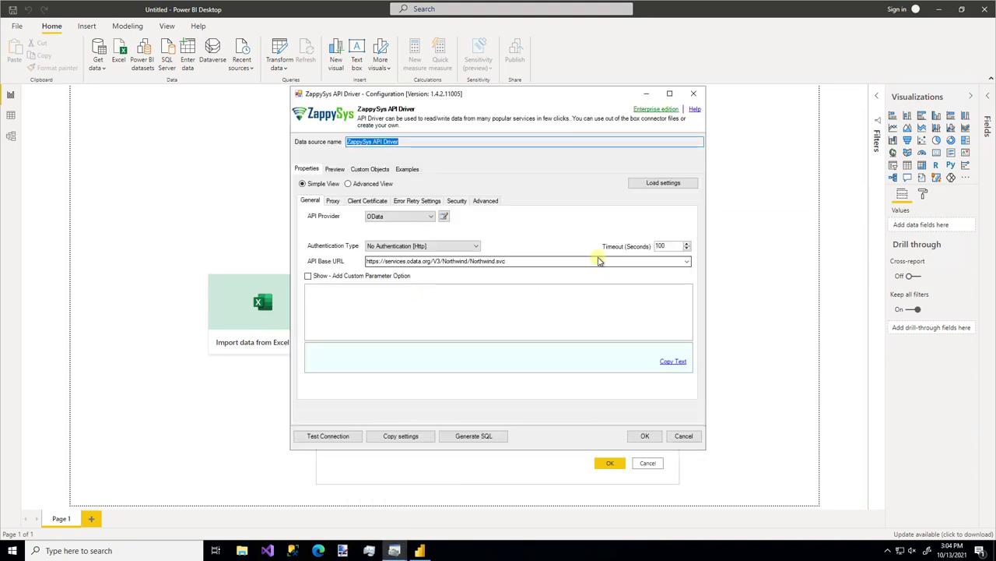
click(400, 436)
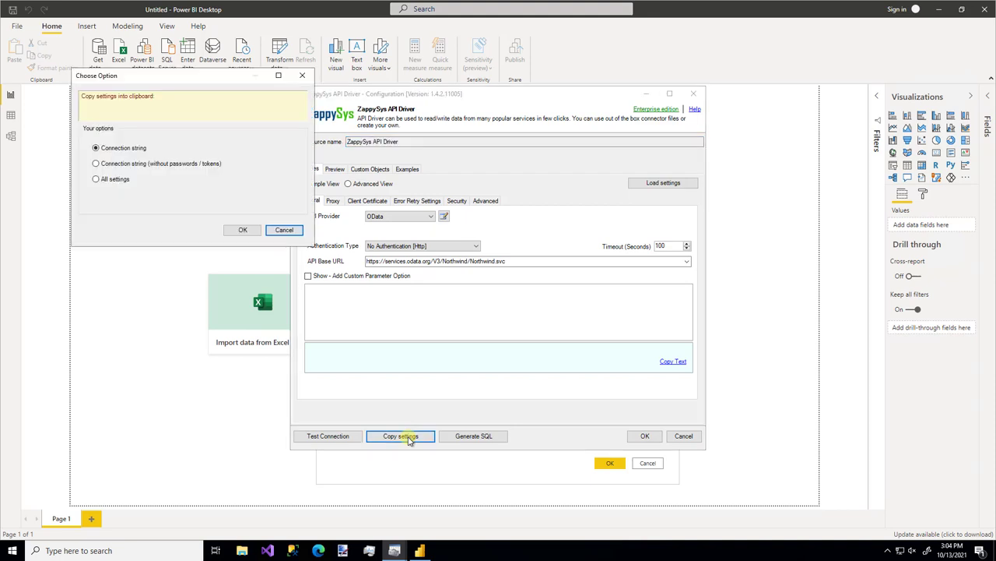
click(242, 231)
click(576, 312)
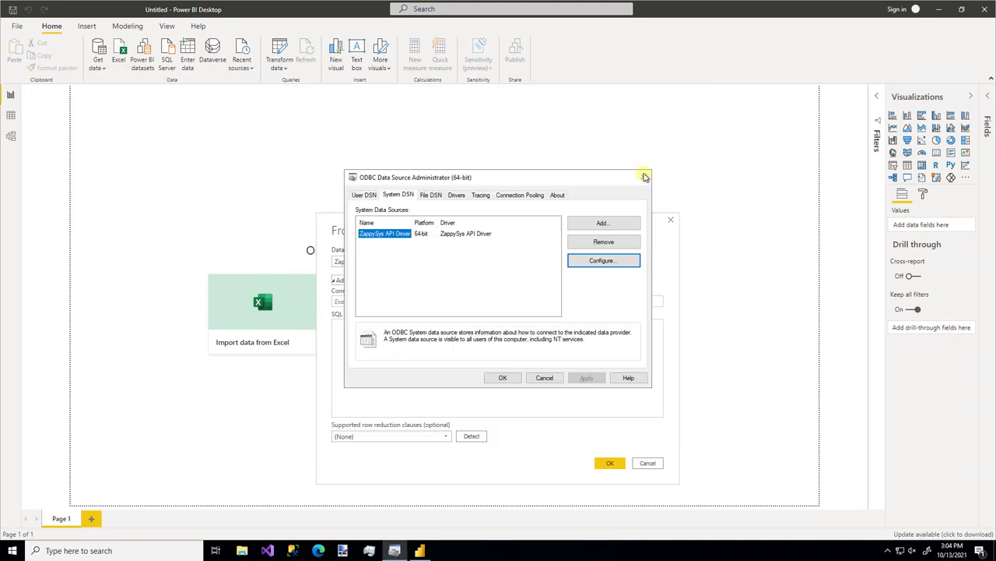
click(648, 177)
Step: Paste the copied connection string into the From ODBC dialog and confirm
click(411, 302)
key(ctrl+v)
click(436, 334)
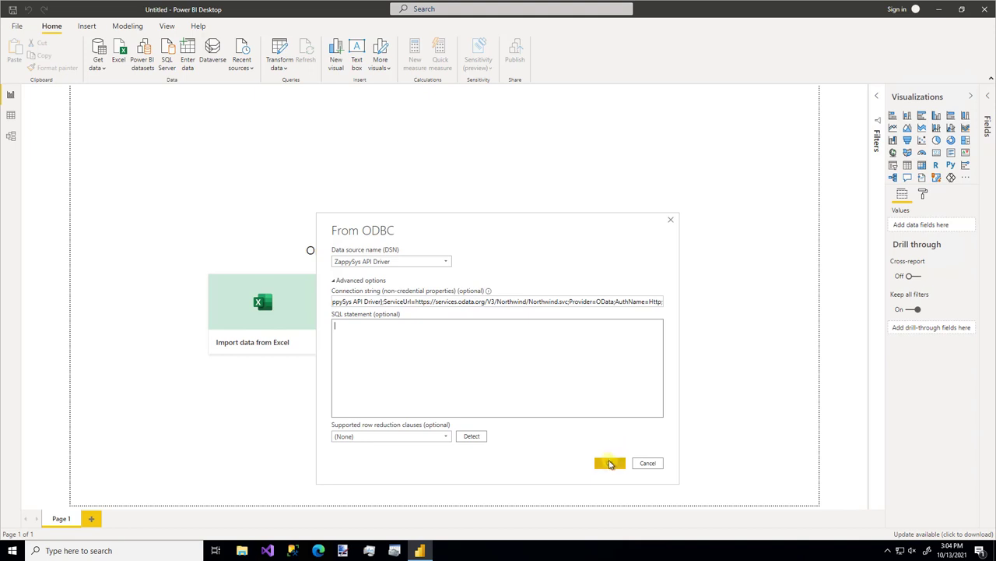
click(609, 463)
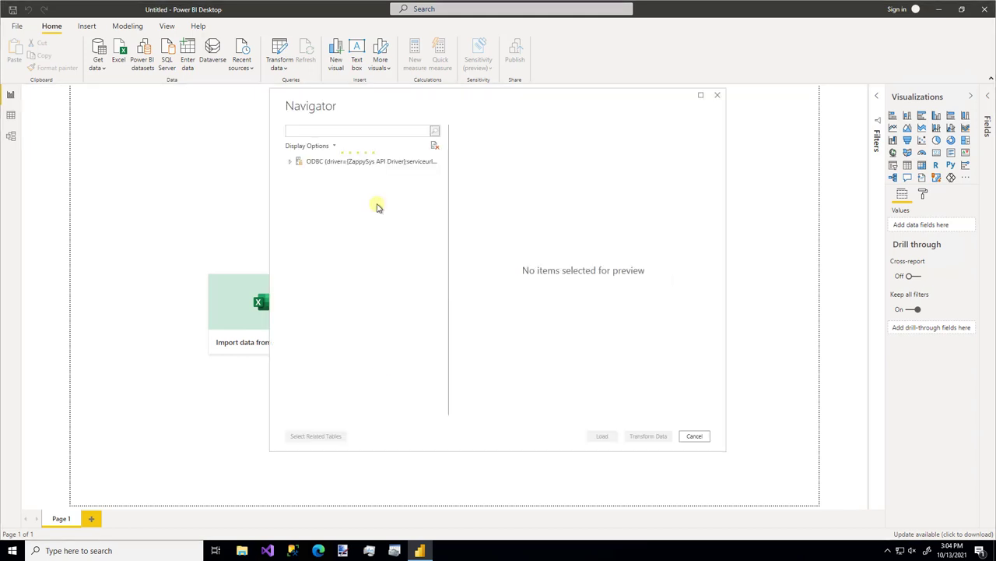
Step: Expand the DATA folder in the Navigator, tick Orders and load it
click(291, 162)
click(294, 174)
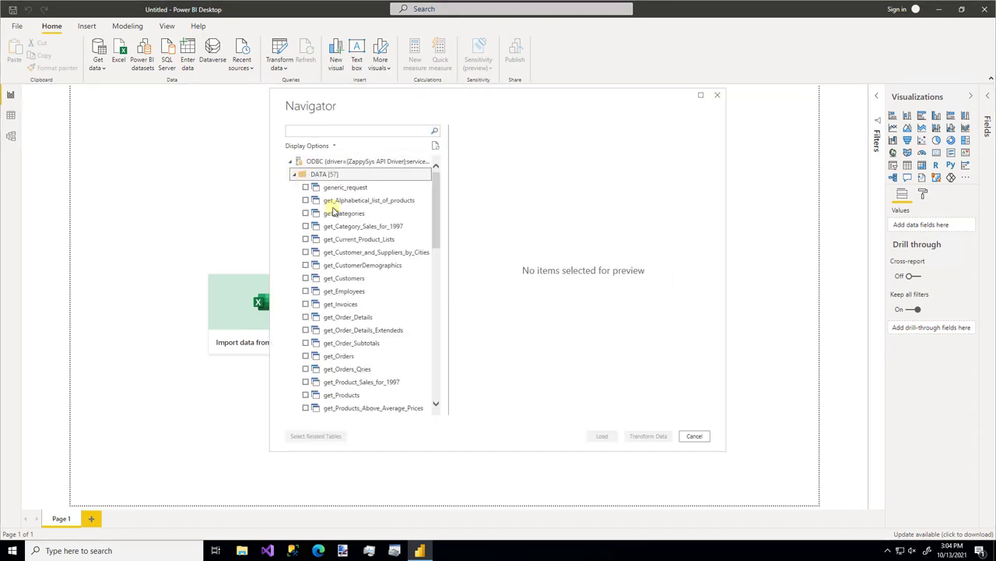
scroll(365, 289, down, 5)
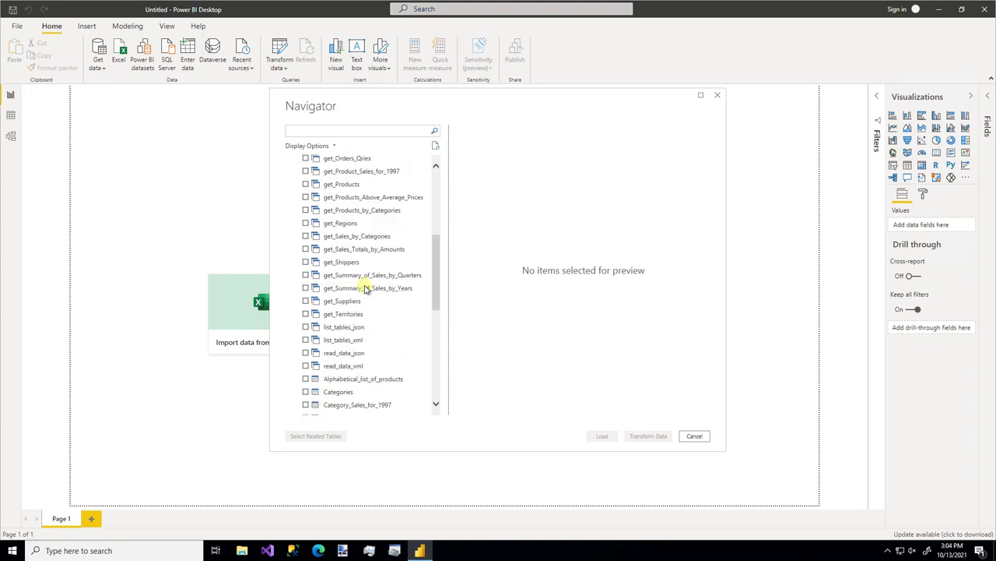
scroll(365, 288, down, 4)
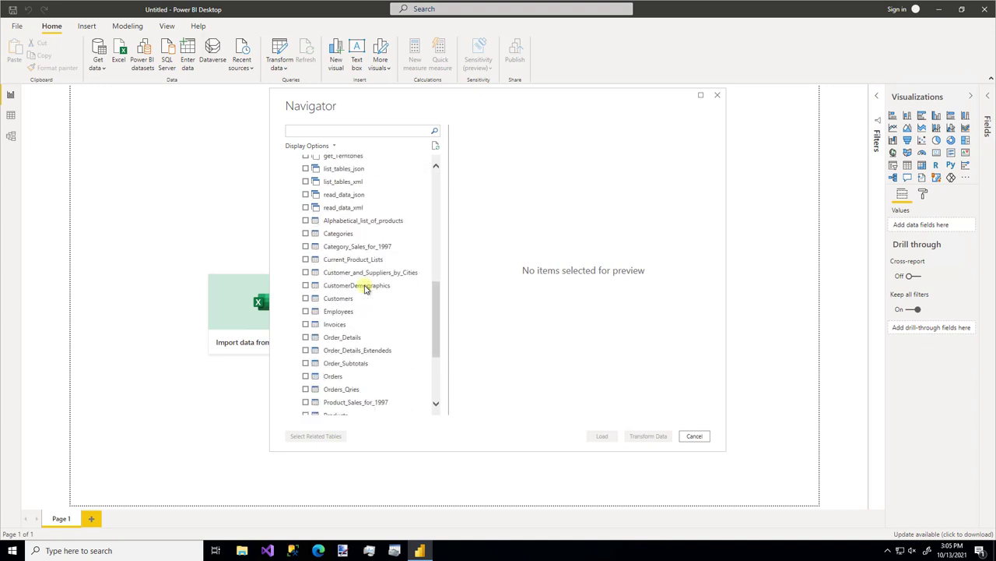
click(305, 377)
click(602, 435)
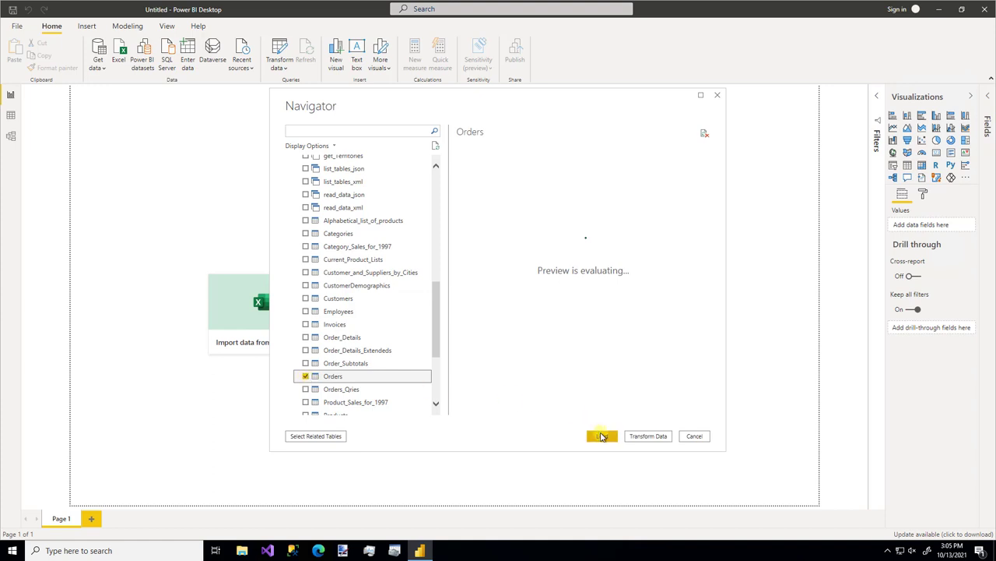
Step: Add OrderID and OrderDate from the Orders table to a new visual
click(911, 138)
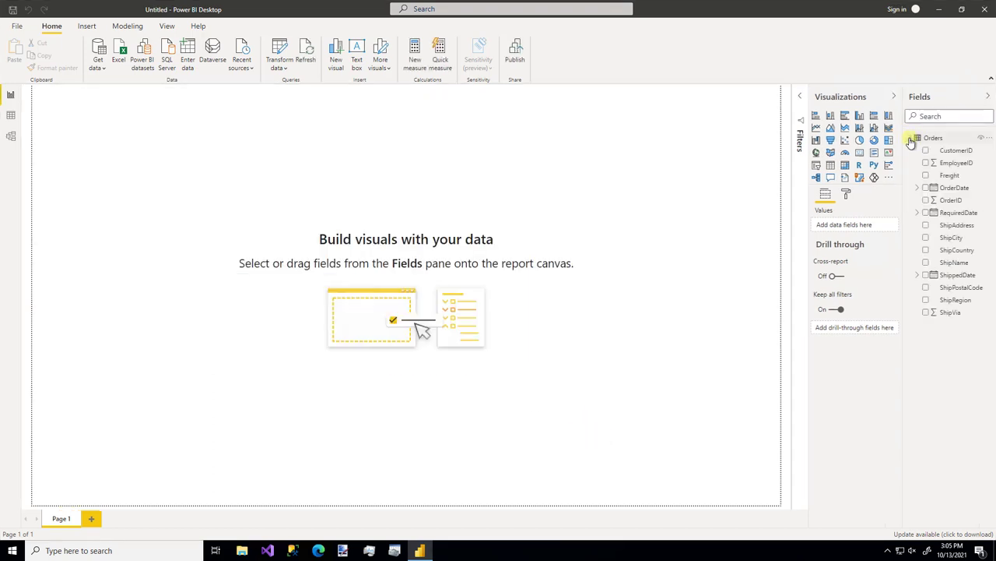
click(925, 201)
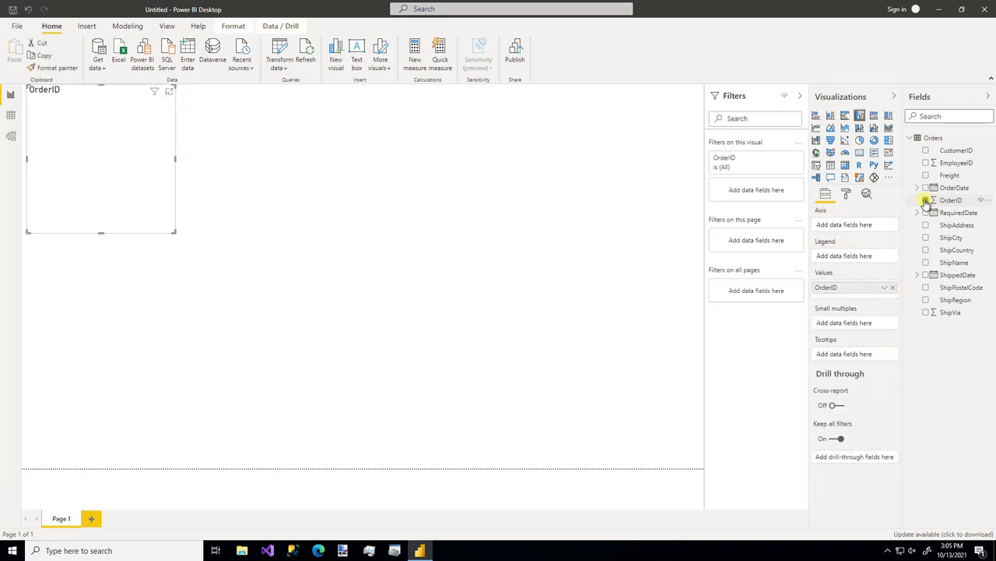
click(926, 188)
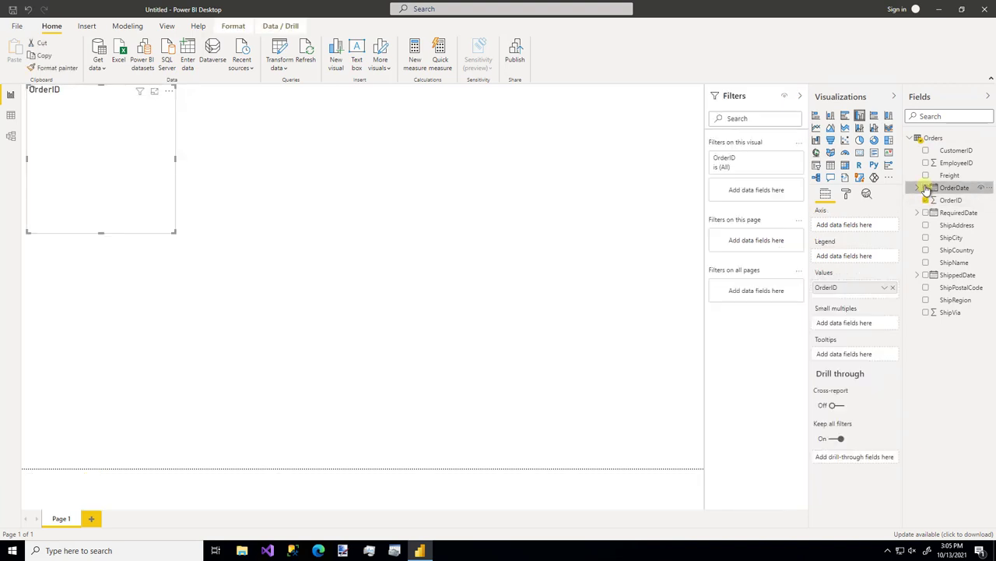